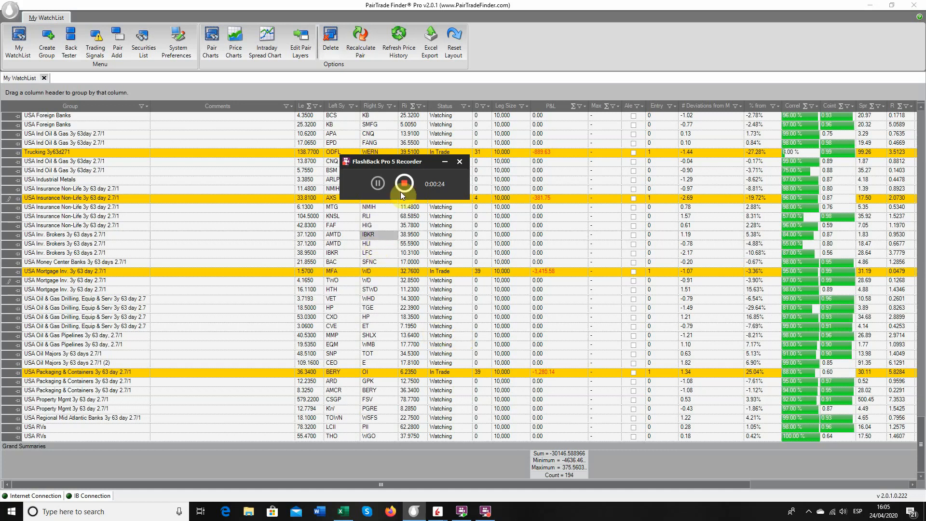
# View the General Building Materials tickers in the Excel workbook and return to PairTrade Finder.
pyautogui.click(445, 162)
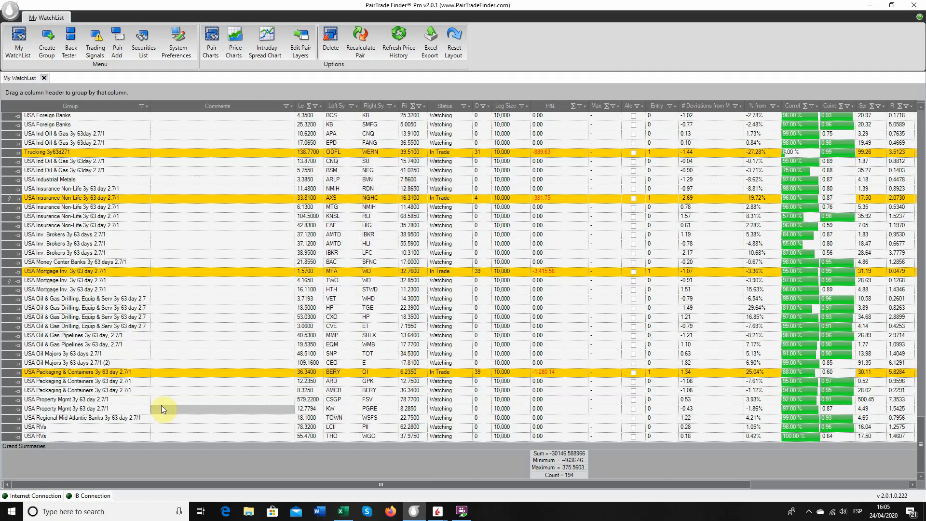
pyautogui.click(343, 511)
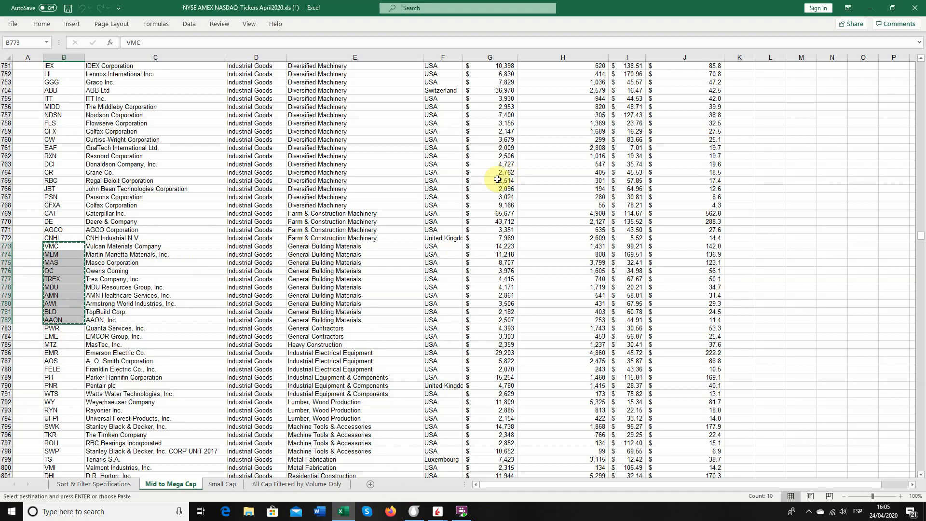
pyautogui.rightClick(439, 514)
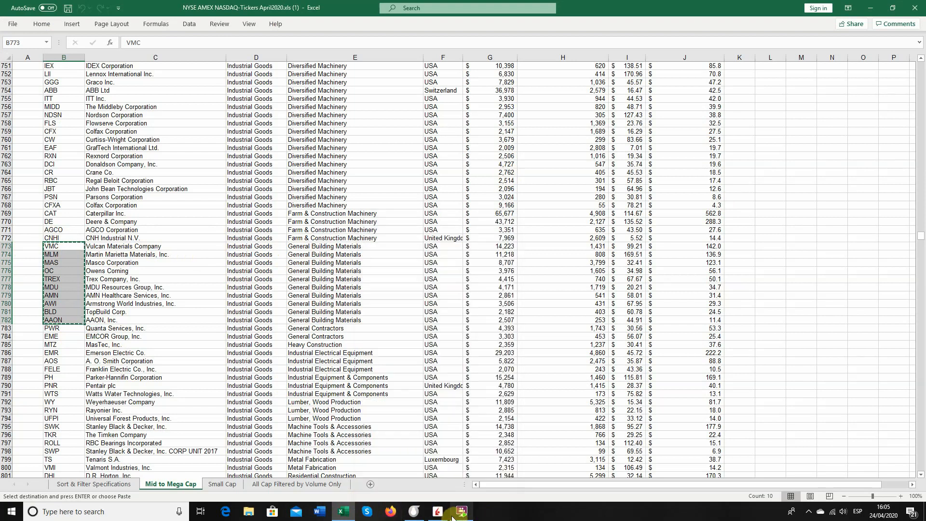
pyautogui.click(414, 511)
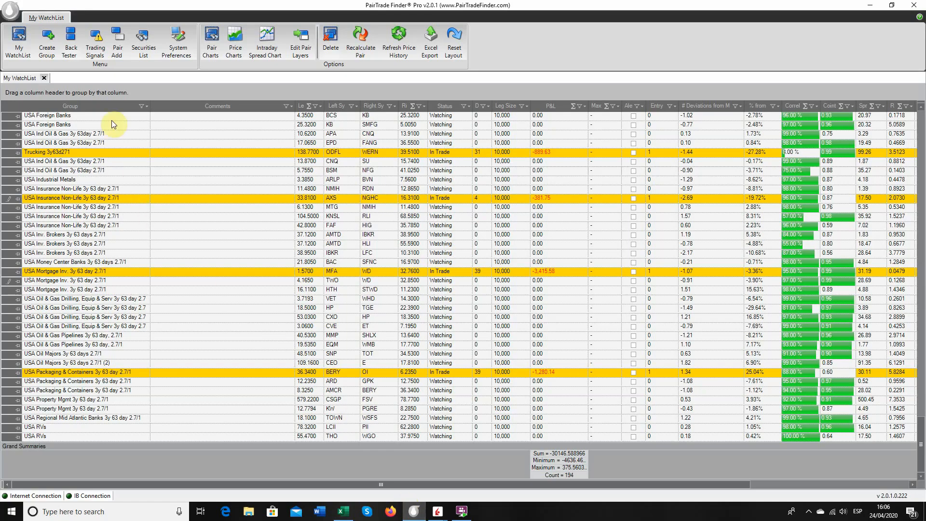
# Create a new security group with the description "General BuildingMaterials IB".
pyautogui.click(49, 52)
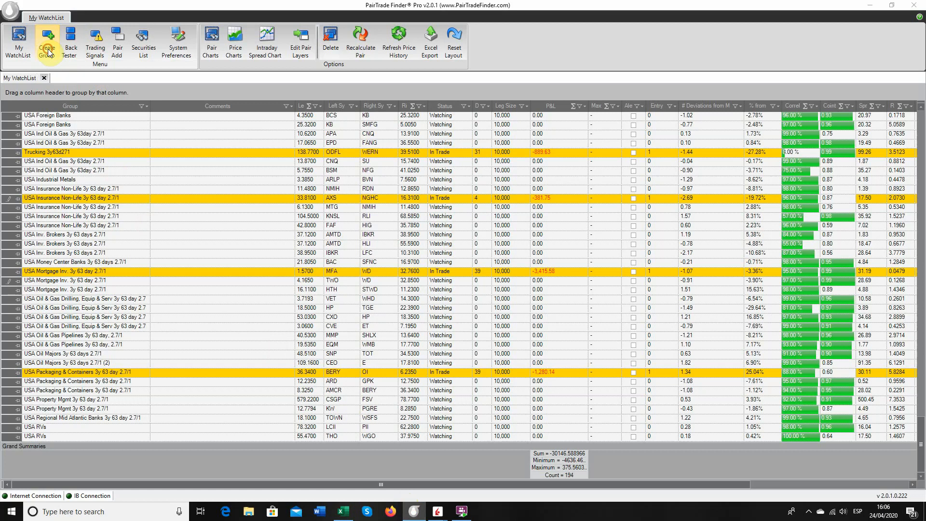
pyautogui.click(589, 168)
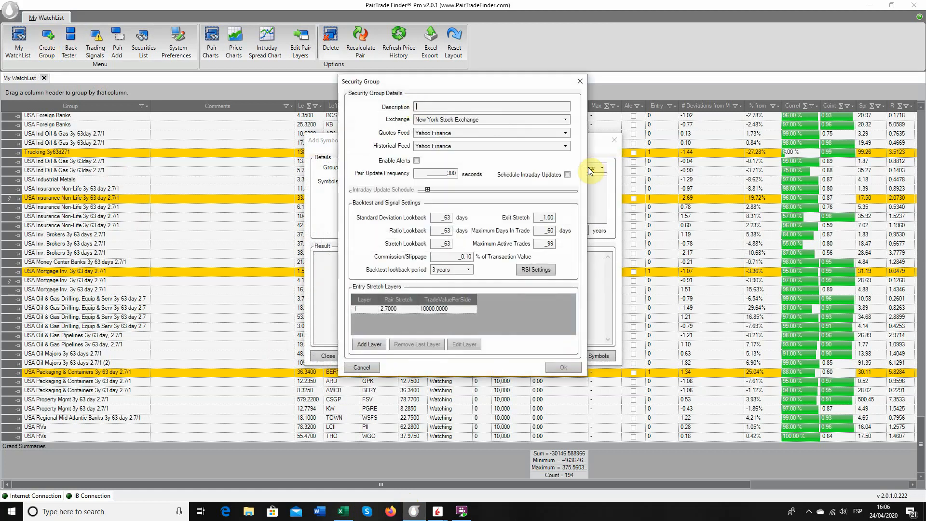
pyautogui.click(416, 104)
pyautogui.write('General Build')
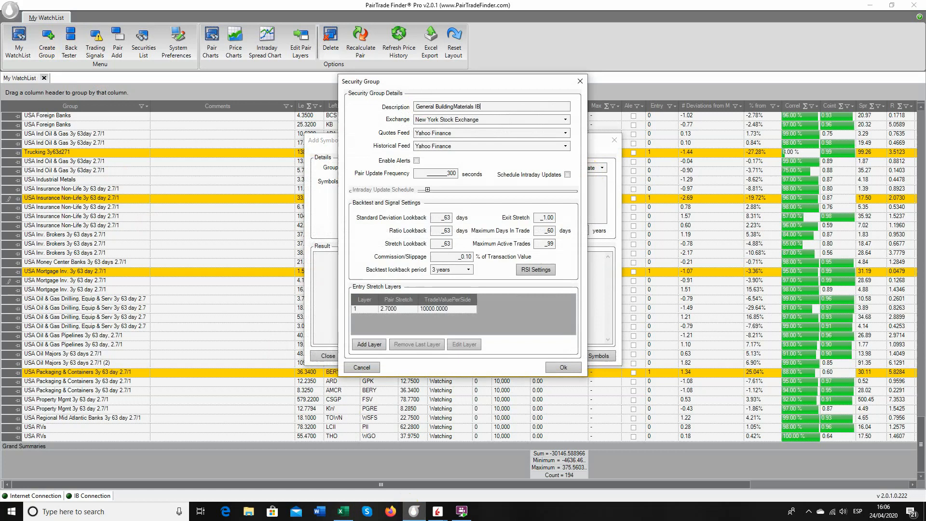
pyautogui.write('ingMaterials IB')
# Set the group's quotes feed and historical feed to Interactive Brokers and enable alerts.
pyautogui.click(436, 133)
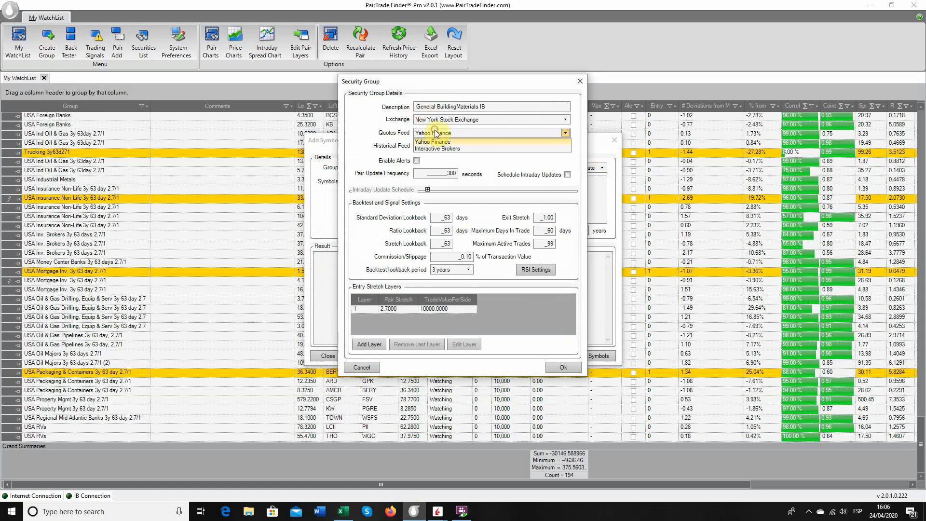
pyautogui.click(434, 148)
pyautogui.click(433, 146)
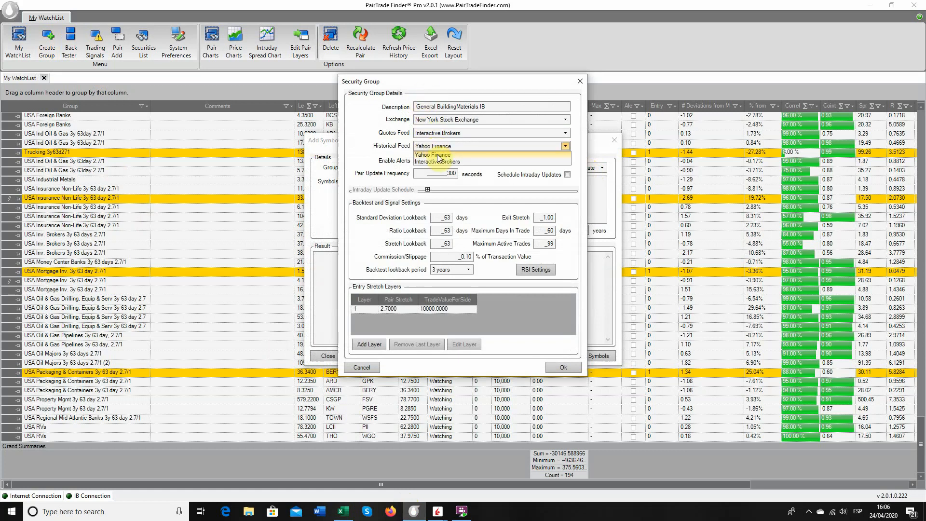
pyautogui.click(441, 162)
pyautogui.click(531, 274)
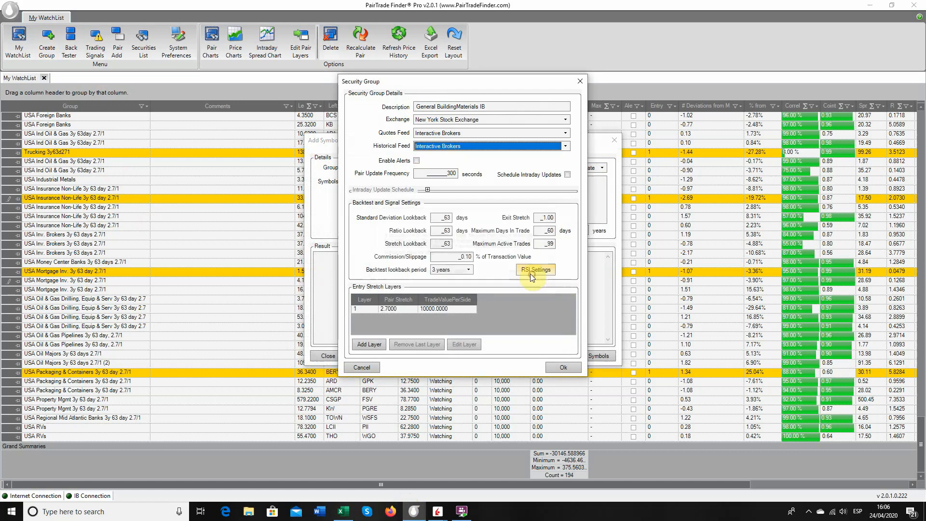
pyautogui.click(417, 161)
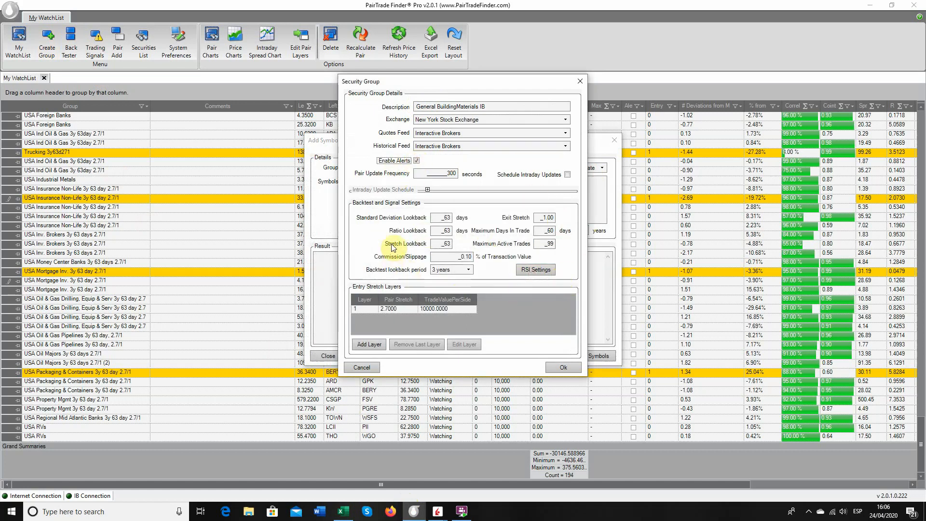
# Set the trade value per side of entry stretch layer 1 to 1000 and save the security group.
pyautogui.click(431, 309)
pyautogui.click(465, 345)
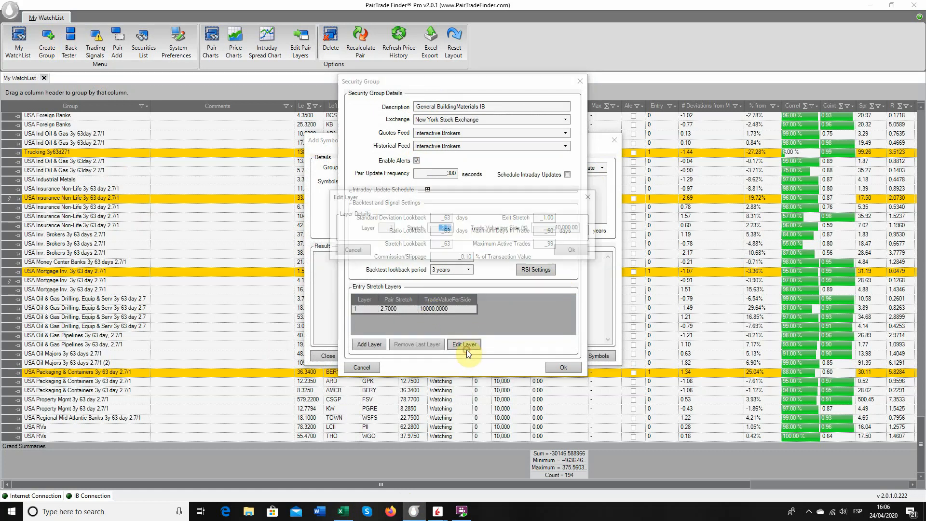
pyautogui.click(569, 227)
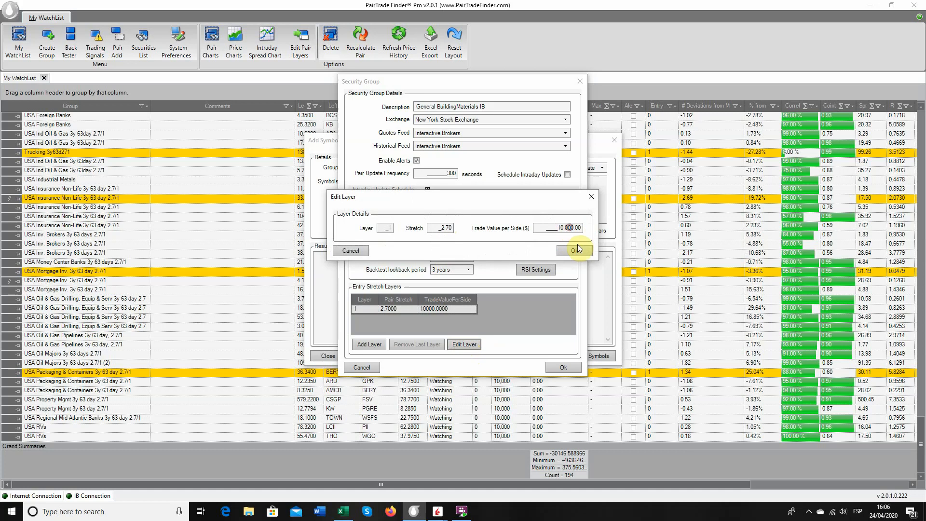
pyautogui.click(578, 250)
pyautogui.click(573, 254)
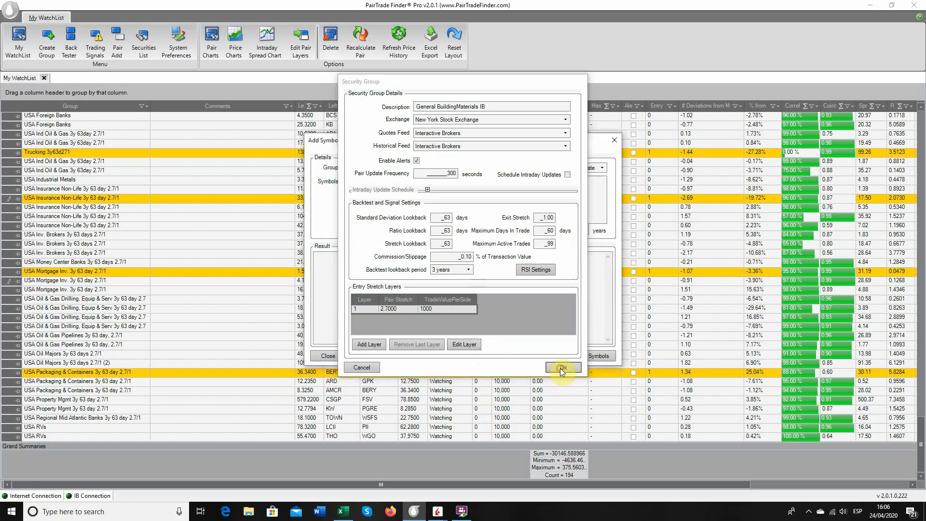
pyautogui.click(560, 369)
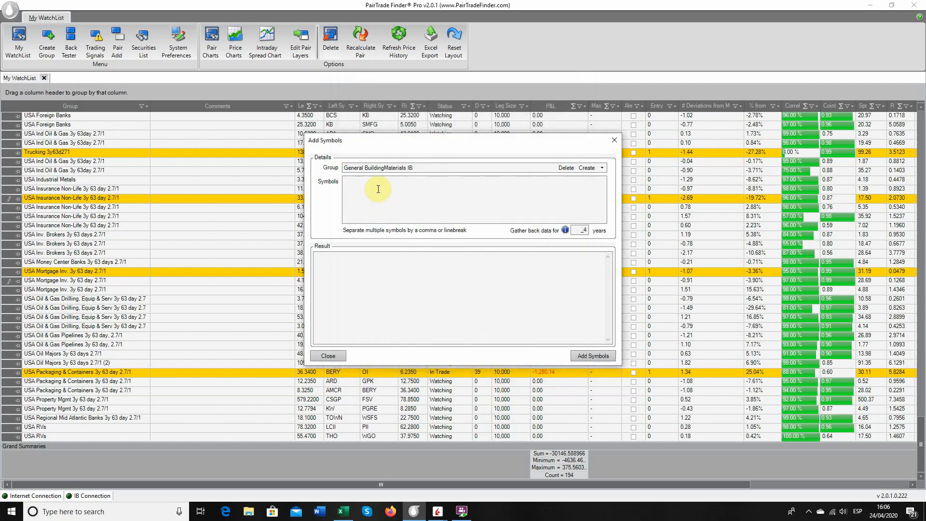
# Paste the copied tickers, VMC through AAON, and add them as symbols to the General BuildingMaterials IB group.
pyautogui.hotkey('ctrl', 'v')
pyautogui.click(586, 357)
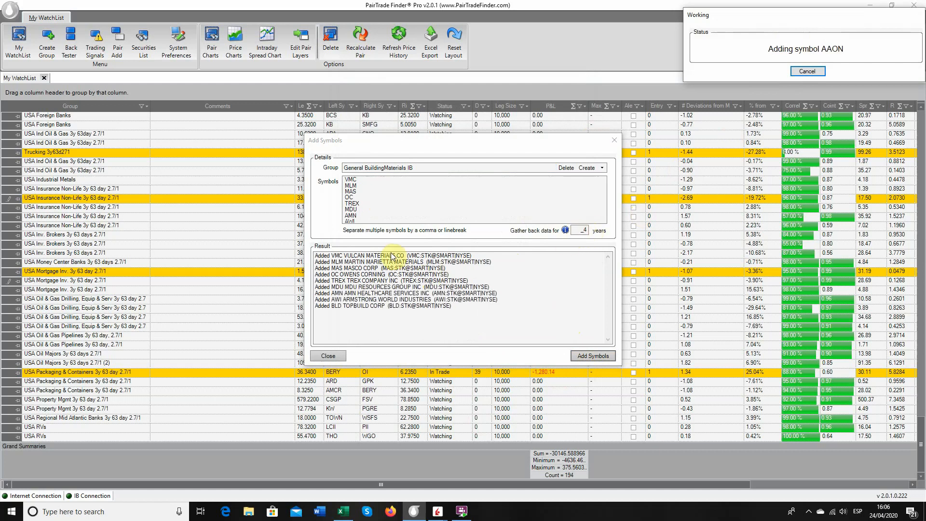
pyautogui.click(328, 357)
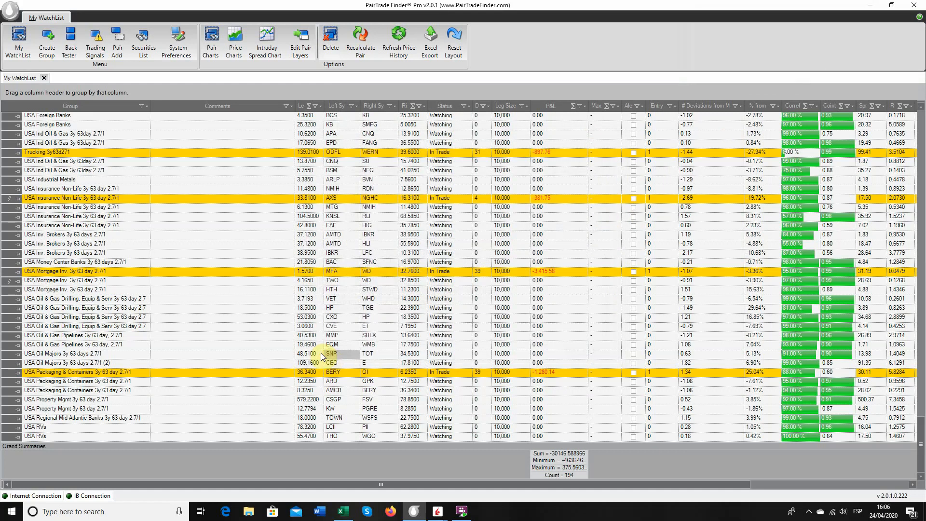
# Open the back tester for the General BuildingMaterials IB group.
pyautogui.click(78, 37)
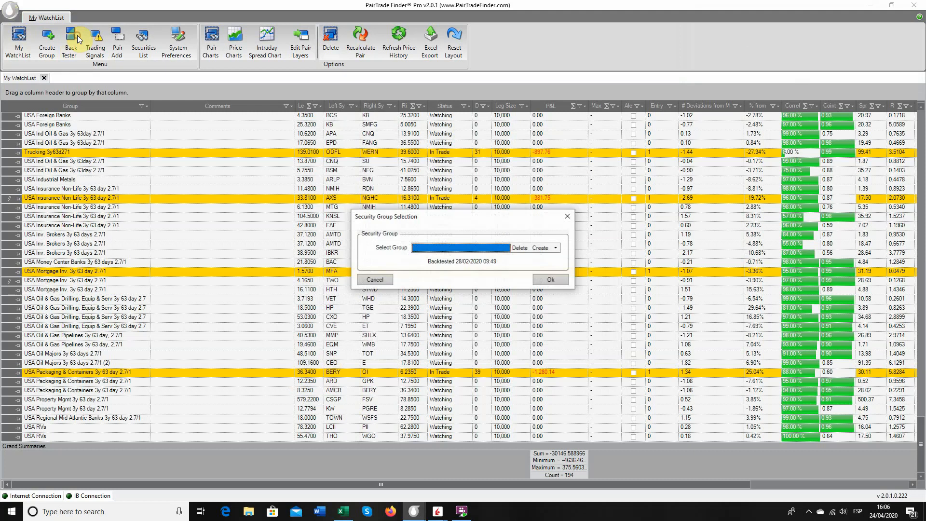
pyautogui.click(434, 248)
pyautogui.scroll(-6, 439, 279)
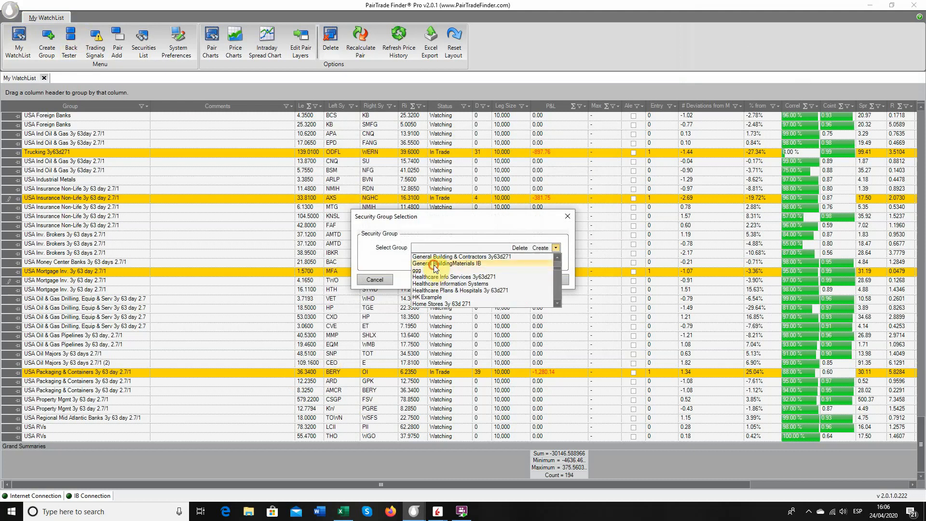
pyautogui.click(435, 264)
pyautogui.click(551, 281)
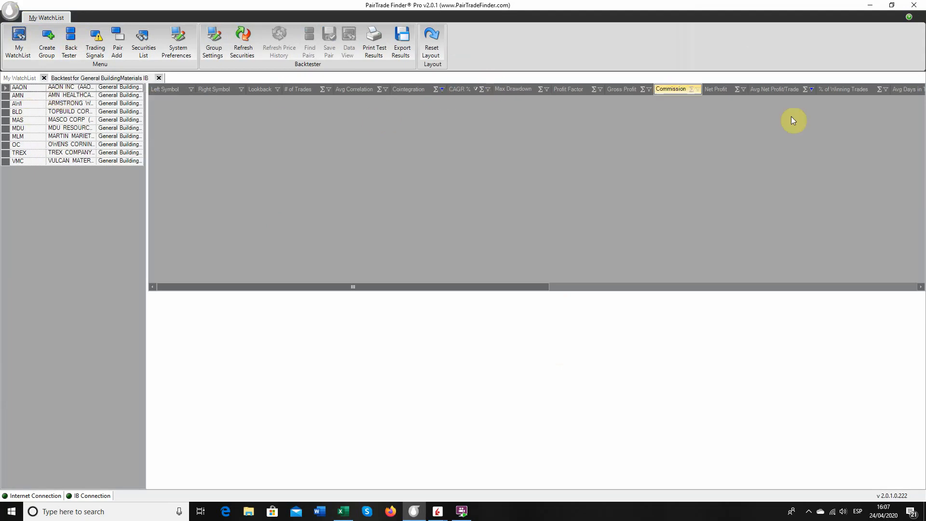
# Clear the existing filters on the Cointegration and Avg Net Profit/Trade columns.
pyautogui.click(442, 89)
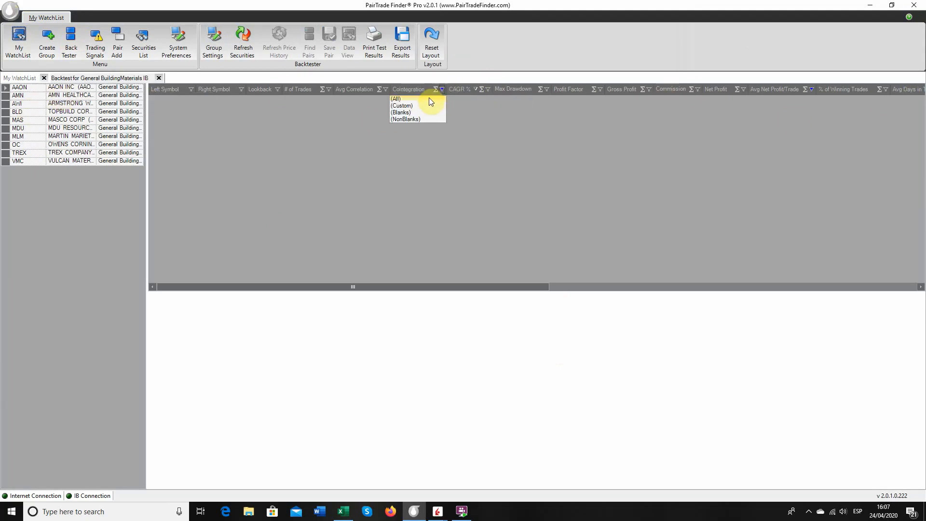
pyautogui.click(428, 100)
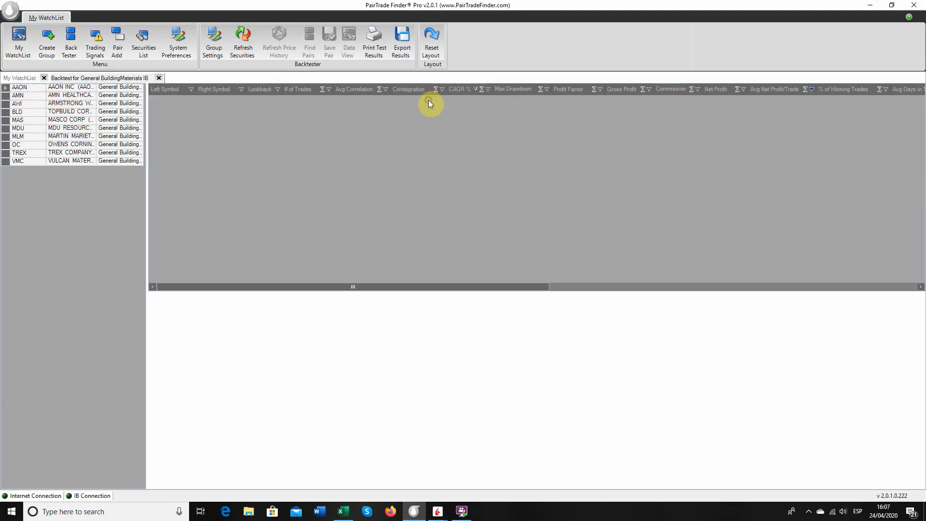
pyautogui.click(811, 90)
pyautogui.click(797, 99)
# Select all securities in the group, from AAON to VMC, and run Find Pairs on them.
pyautogui.click(27, 90)
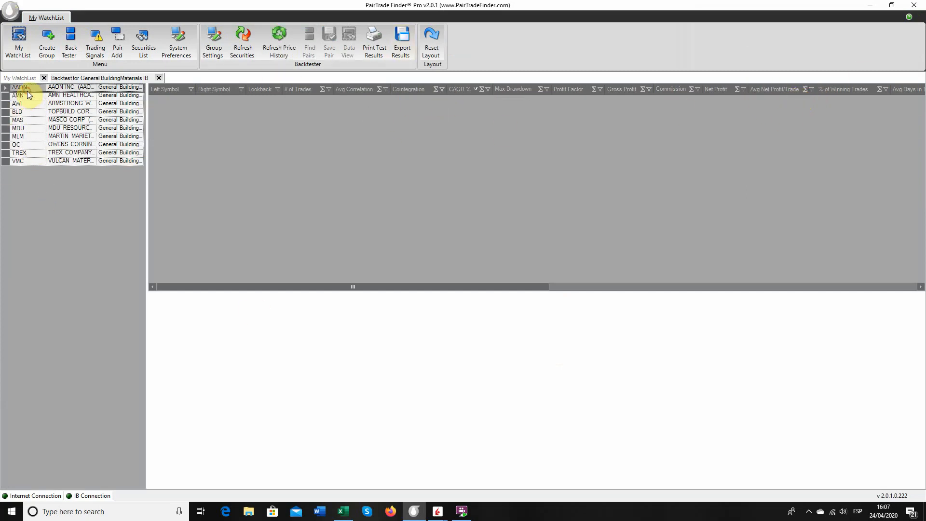
pyautogui.hotkey('shift', 'Down')
pyautogui.hotkey('shift', 'Down')
pyautogui.hotkey('shift', 'Down')
pyautogui.hotkey('shift', 'Down')
pyautogui.hotkey('shift', 'Down')
pyautogui.hotkey('shift', 'Down')
pyautogui.hotkey('shift', 'Down')
pyautogui.hotkey('shift', 'Down')
pyautogui.hotkey('shift', 'Down')
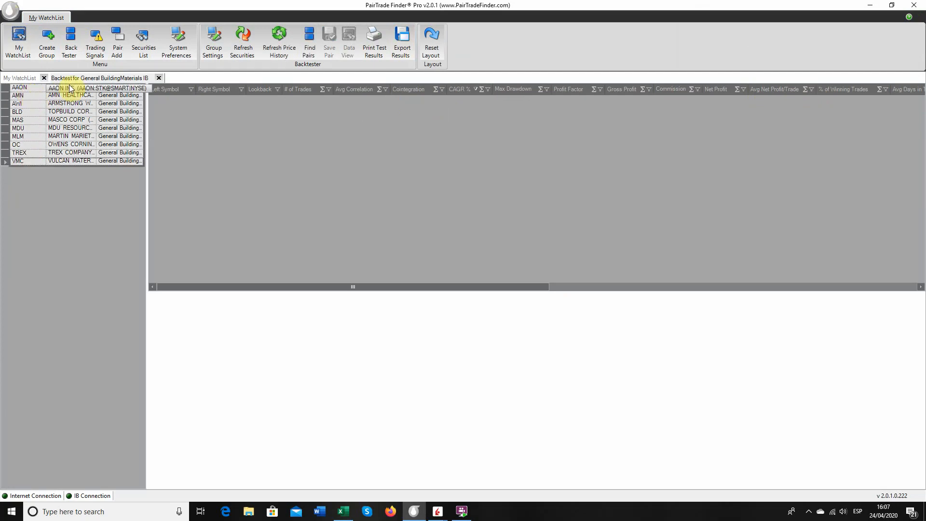
pyautogui.click(309, 47)
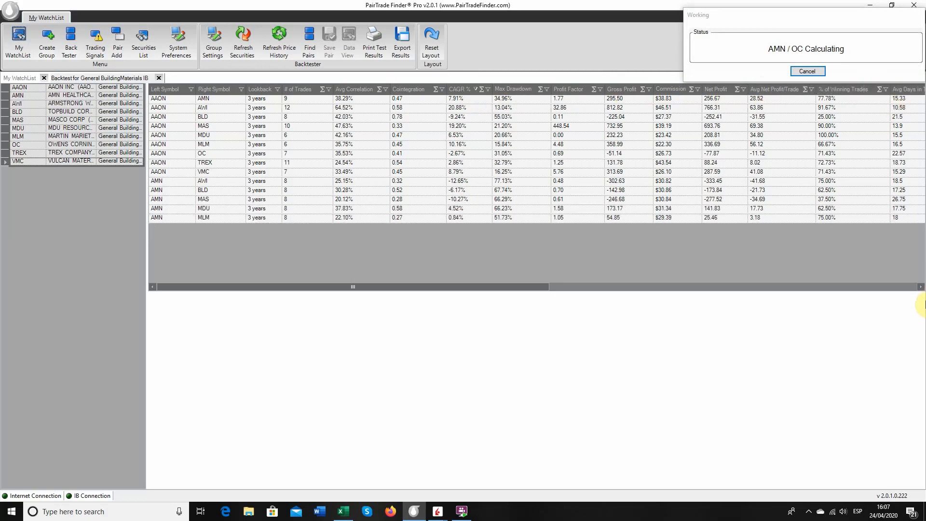
# Filter the backtest results to pairs with Cointegration greater than or equal to 0.88.
pyautogui.click(922, 287)
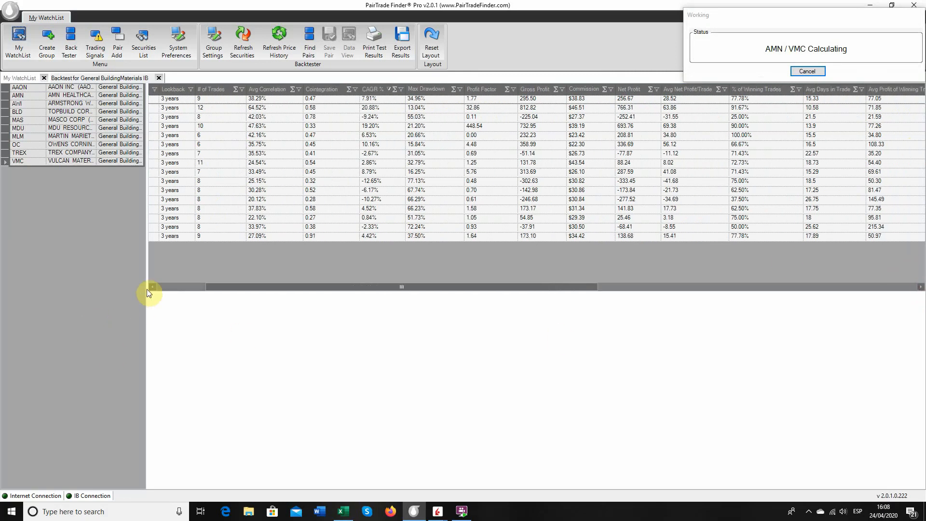
pyautogui.click(149, 287)
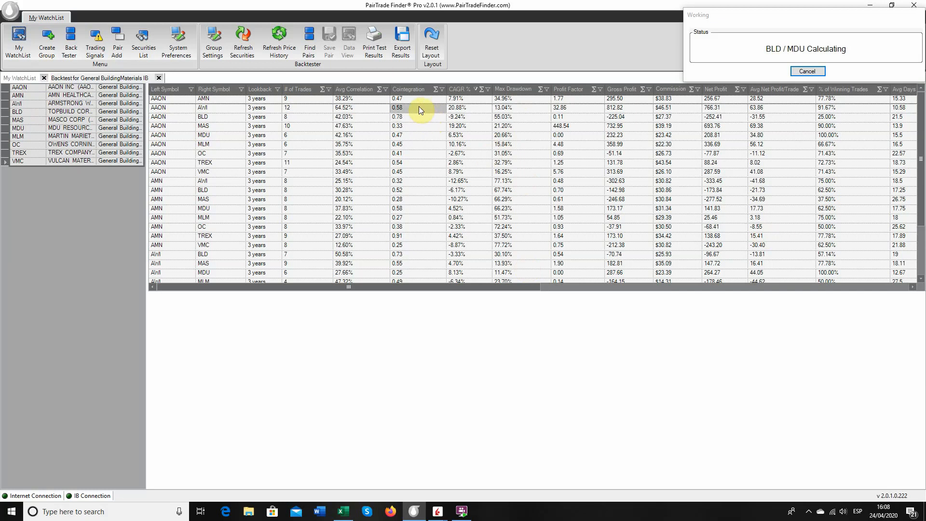
pyautogui.click(442, 89)
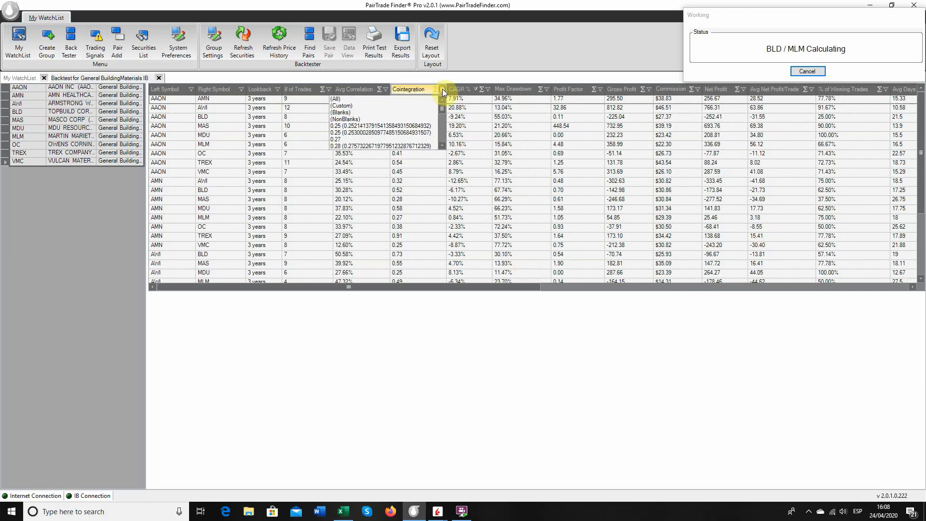
pyautogui.click(380, 105)
pyautogui.click(437, 241)
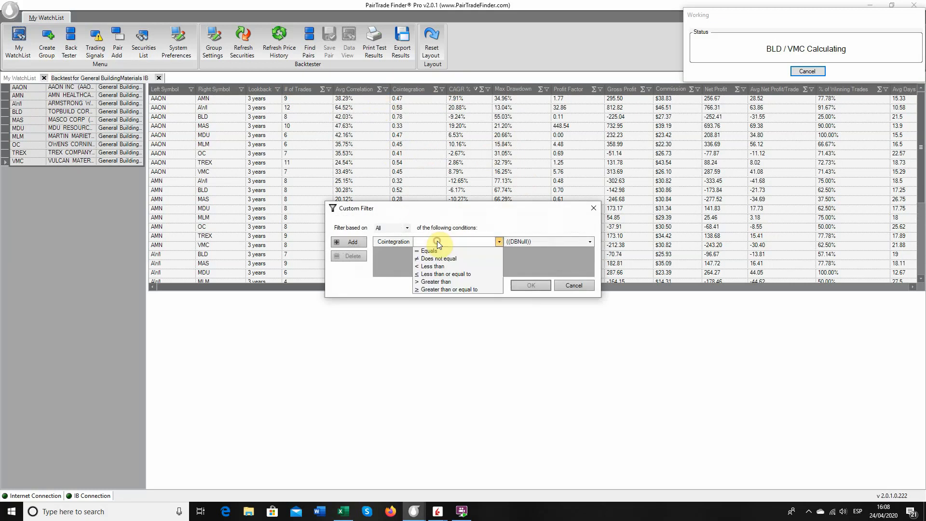
pyautogui.click(450, 290)
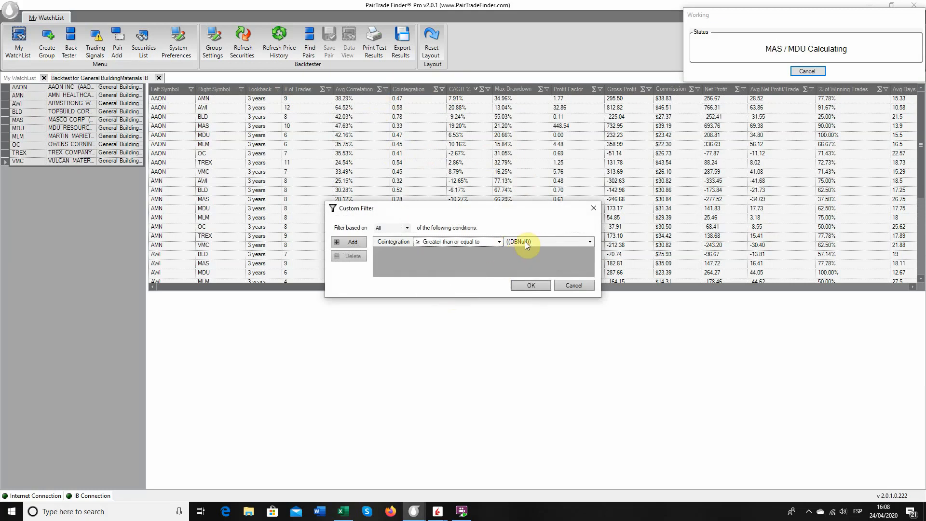
pyautogui.click(525, 241)
pyautogui.write('0.88')
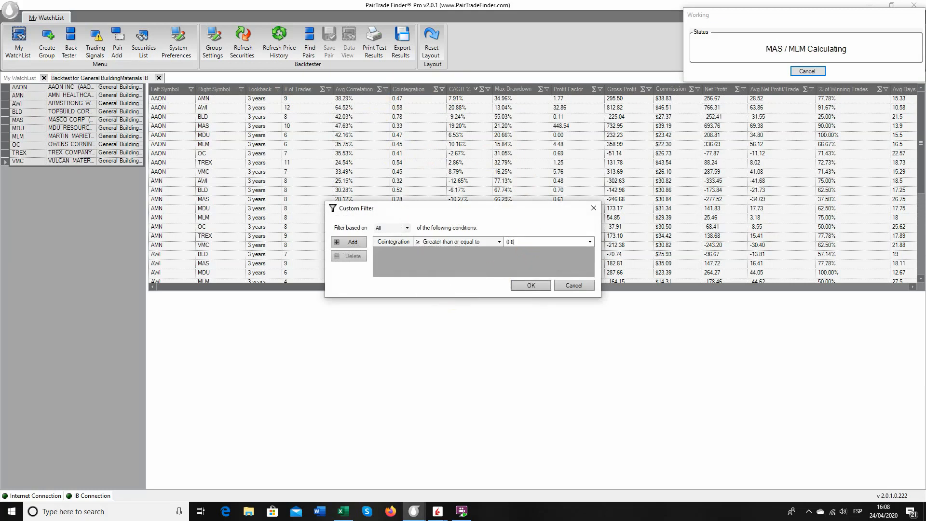
pyautogui.click(536, 288)
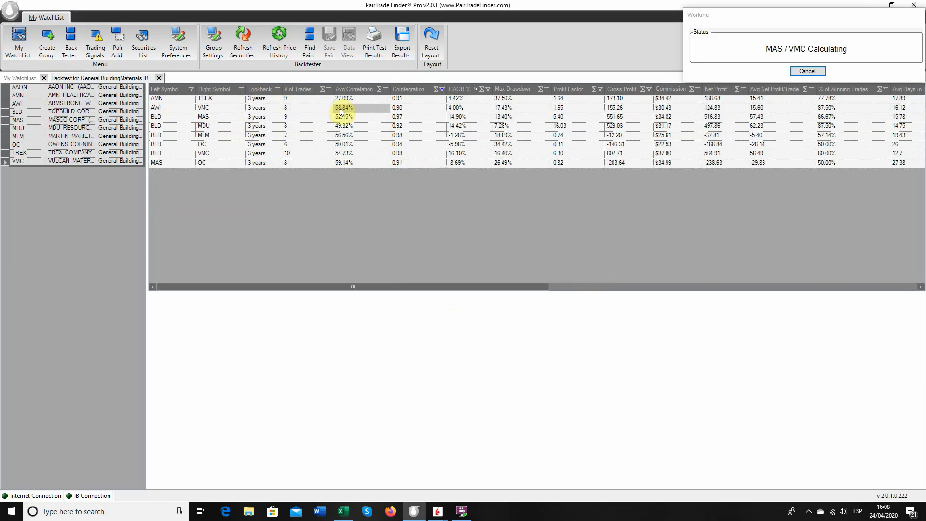
# Try to filter the backtest results to pairs with Avg Net Profit/Trade greater than or equal to 300, and clear that filter.
pyautogui.click(813, 92)
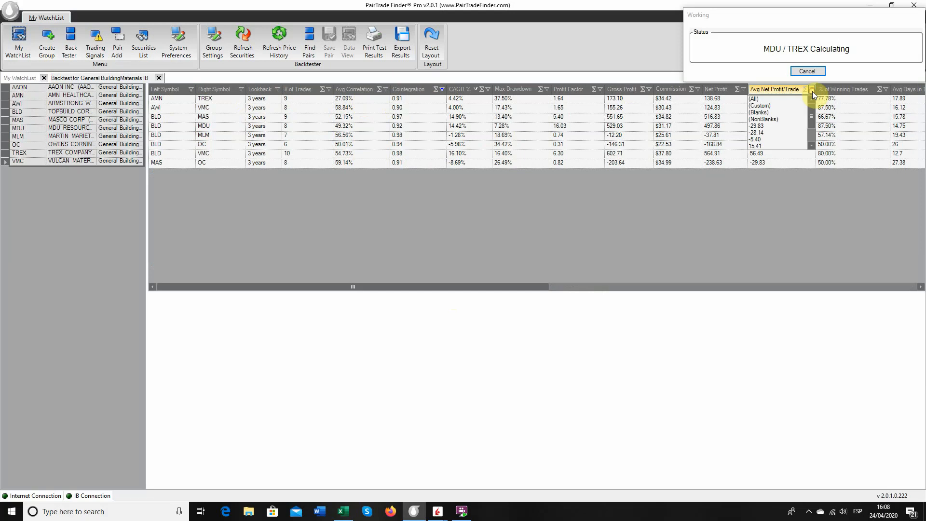
pyautogui.click(776, 106)
pyautogui.click(474, 245)
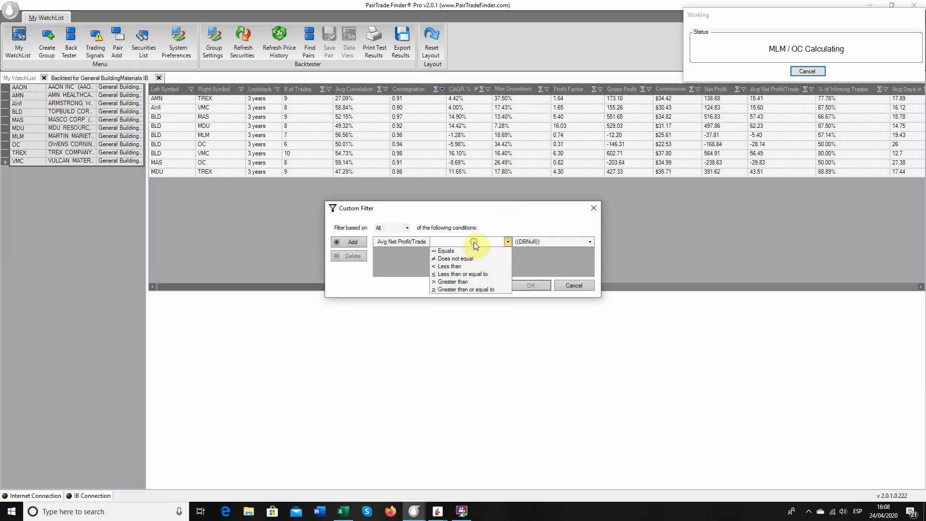
pyautogui.click(465, 290)
pyautogui.click(548, 243)
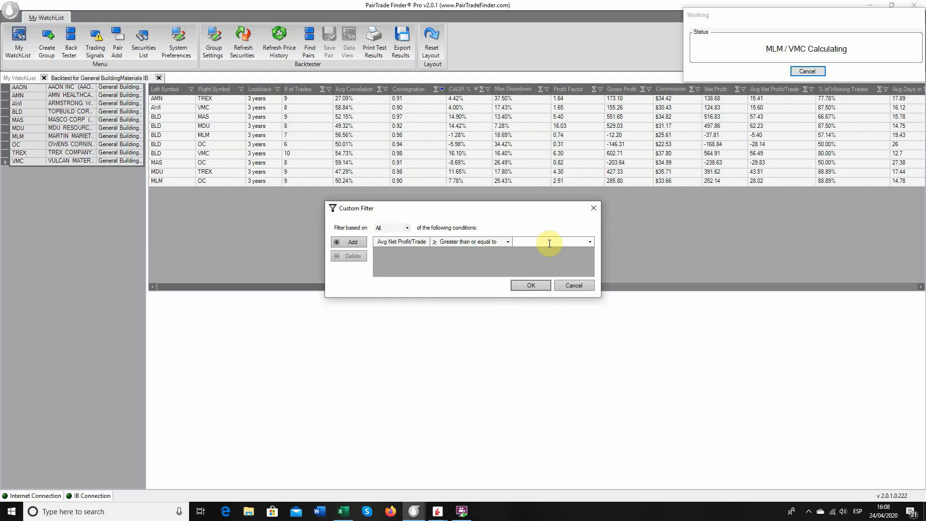
pyautogui.write('300')
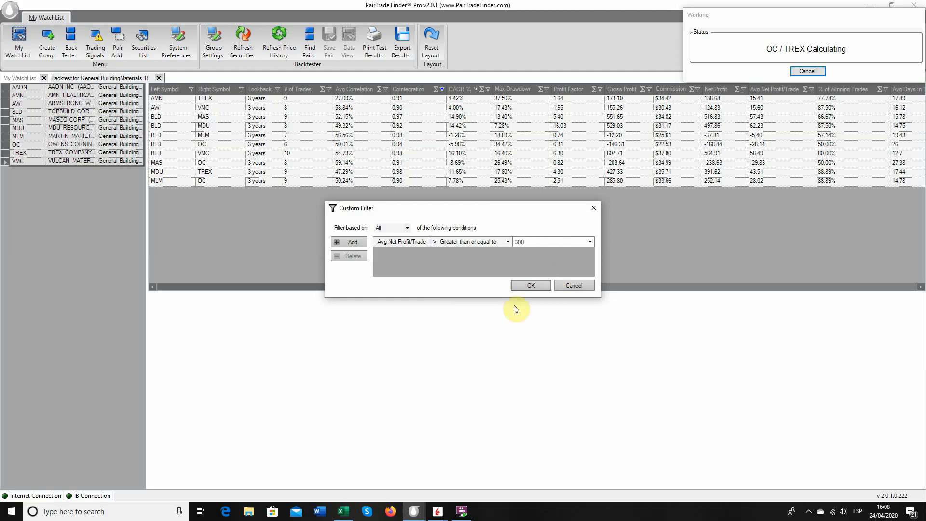
pyautogui.click(528, 285)
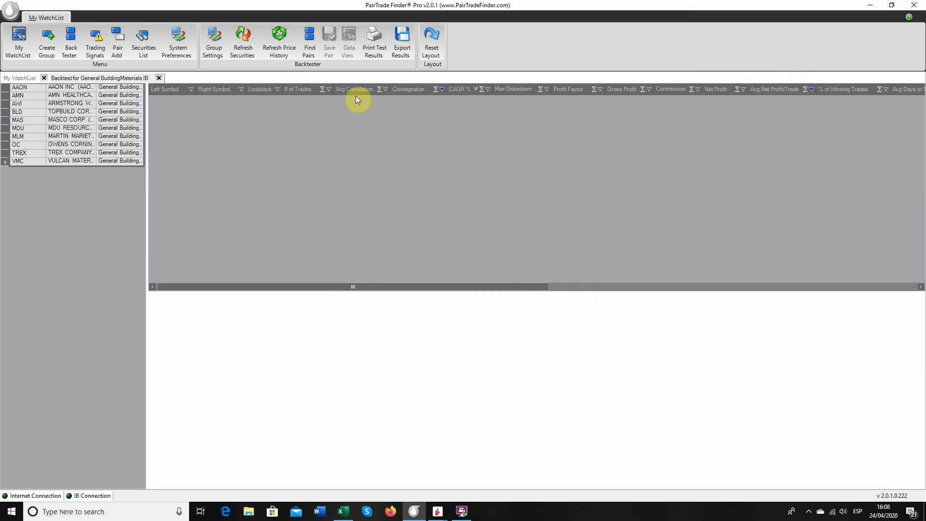
pyautogui.click(812, 90)
pyautogui.click(785, 100)
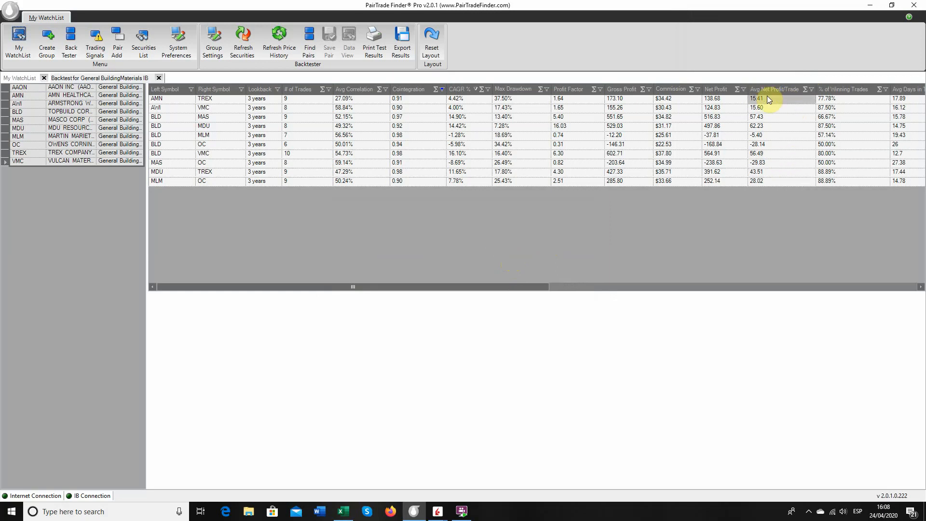
# Filter the backtest results to pairs with Avg Net Profit/Trade greater than or equal to 30.
pyautogui.click(812, 89)
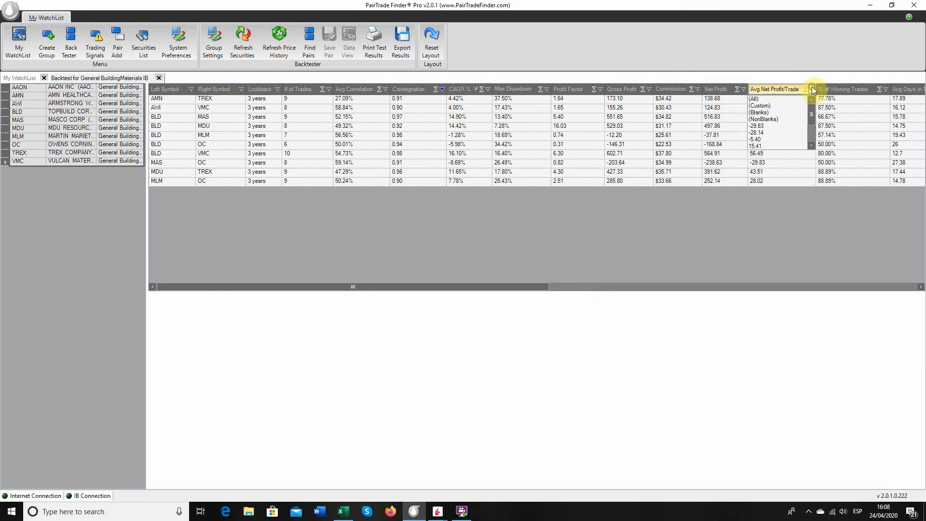
pyautogui.click(766, 108)
pyautogui.click(449, 241)
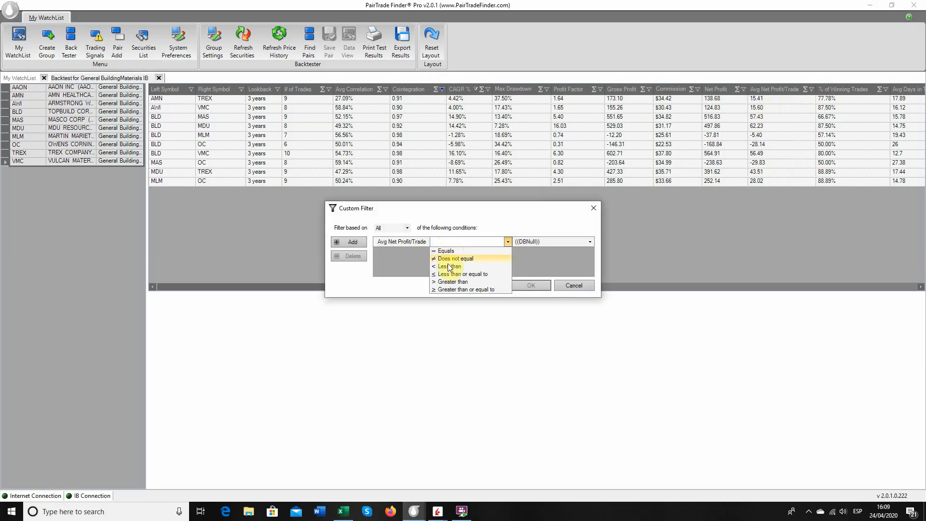
pyautogui.click(454, 288)
pyautogui.click(536, 240)
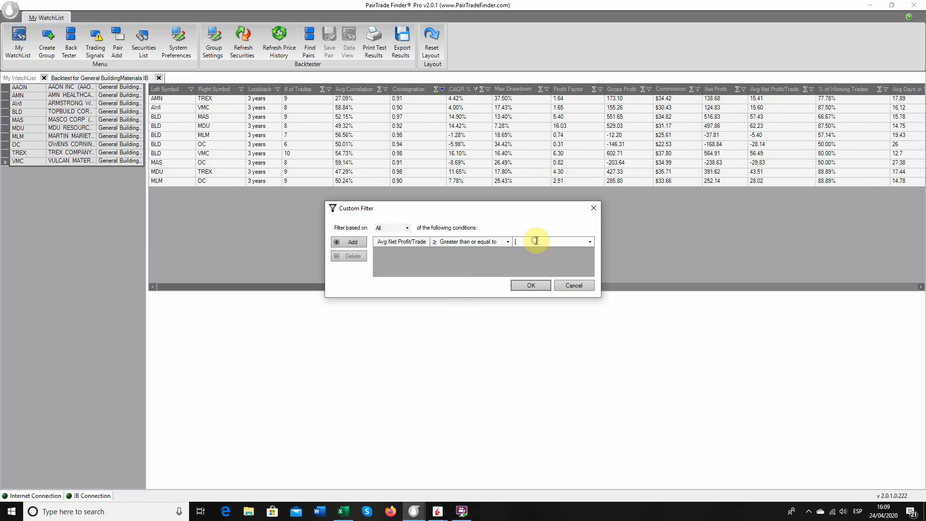
pyautogui.write('30')
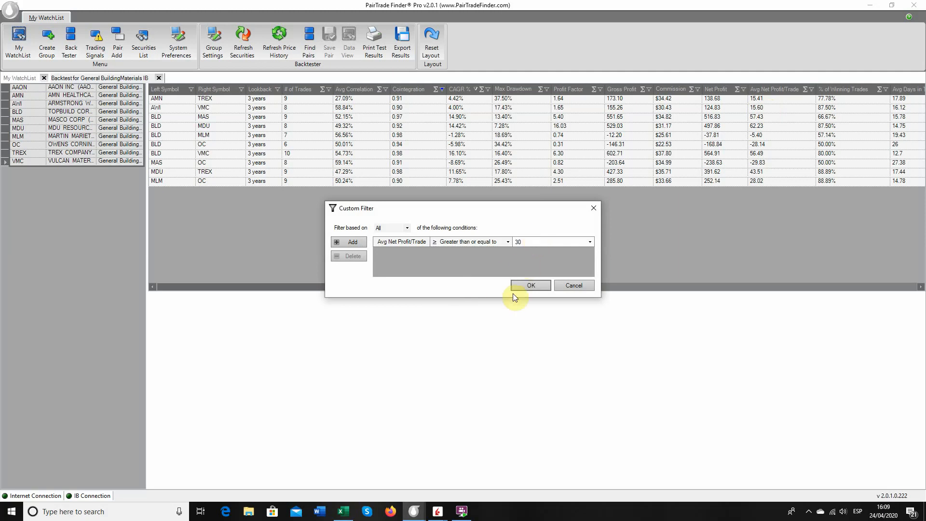
pyautogui.click(520, 286)
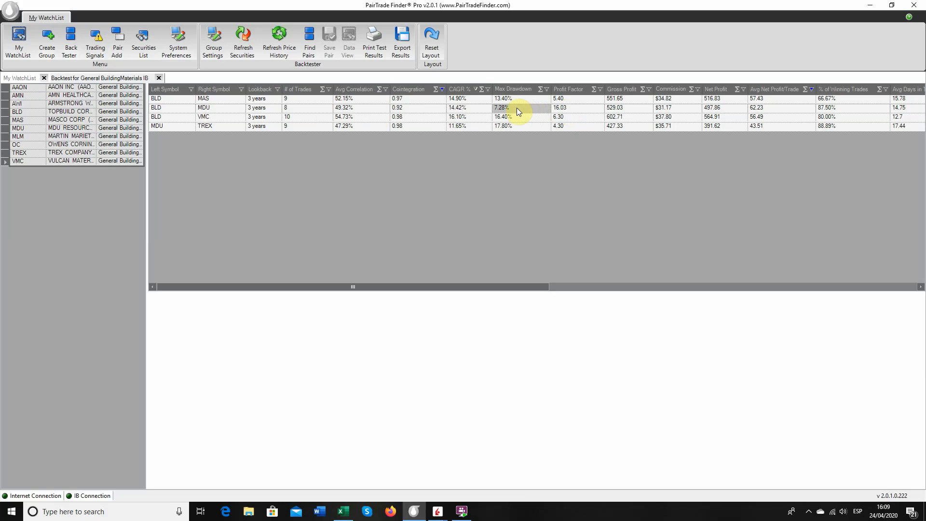
# Save the BLD / MDU pair from the backtest results and select its General BuildingMaterials IB row in the watchlist.
pyautogui.click(156, 108)
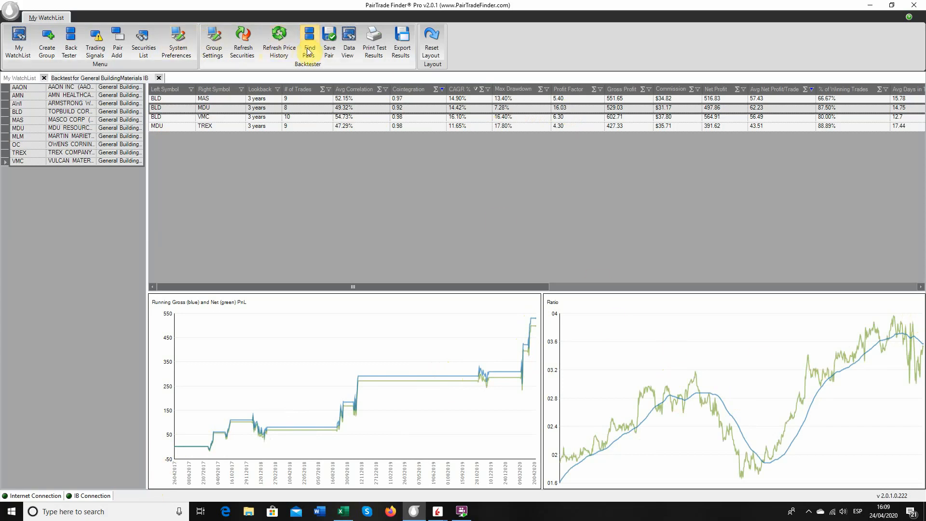
pyautogui.click(328, 43)
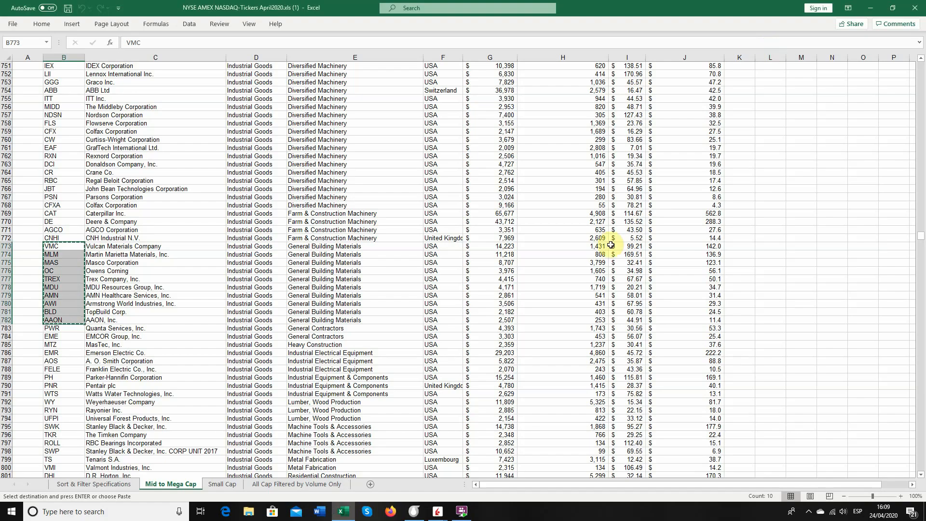
pyautogui.click(415, 510)
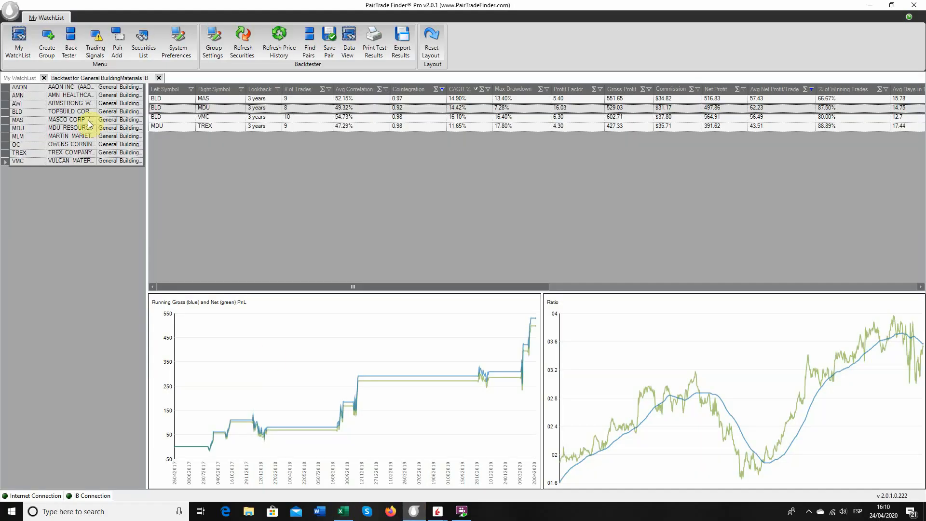
pyautogui.click(18, 79)
pyautogui.scroll(-1, 72, 371)
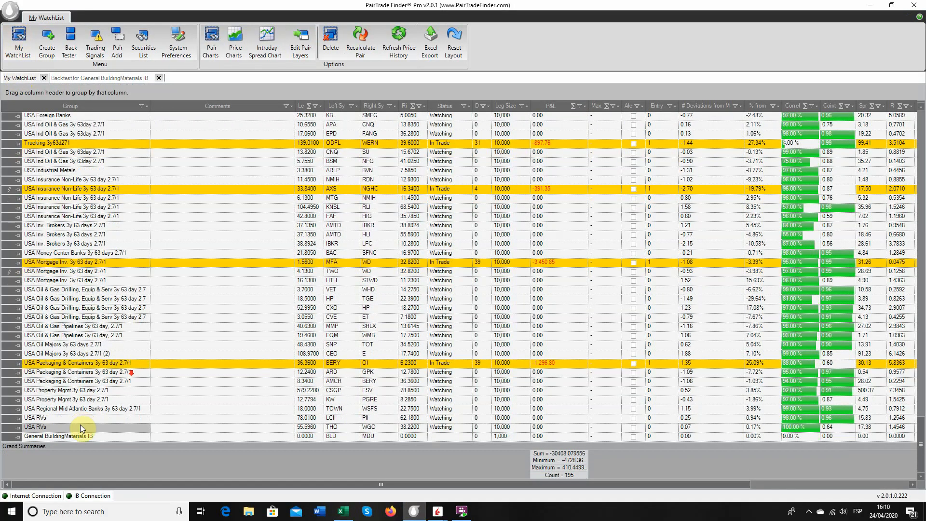
pyautogui.click(73, 437)
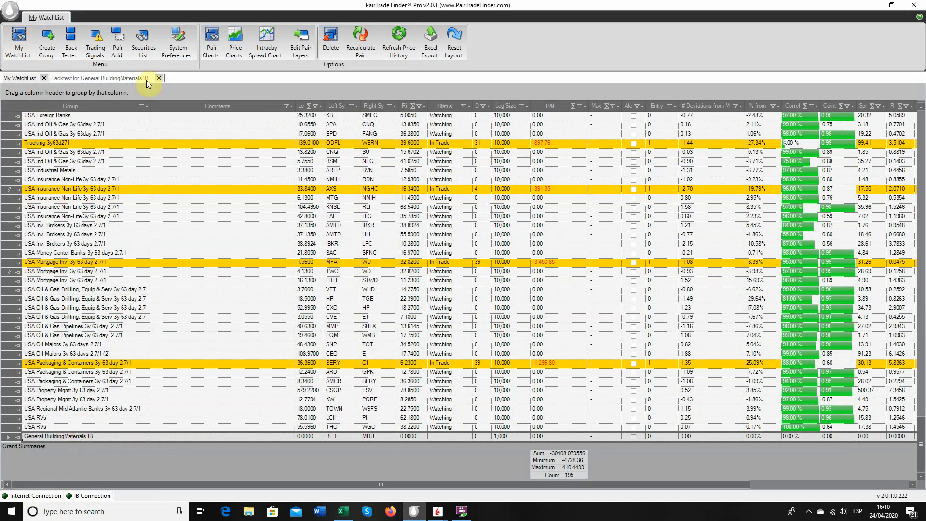
# Open the trading signals and show those from 01/03/2020 onwards.
pyautogui.click(95, 49)
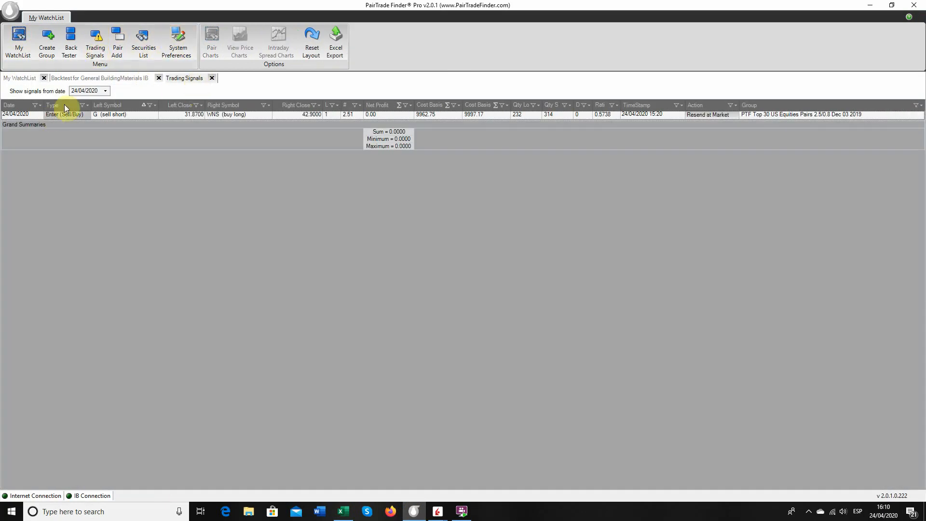
pyautogui.click(106, 91)
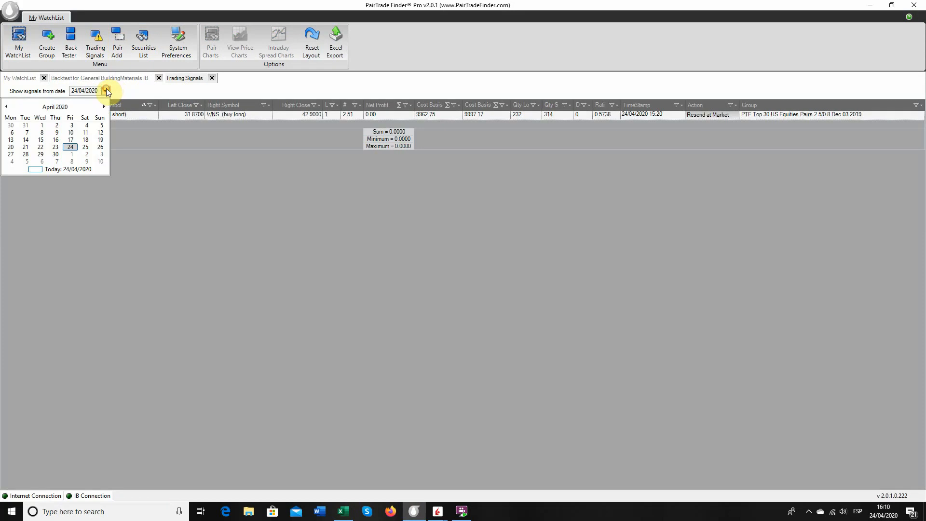
pyautogui.click(5, 107)
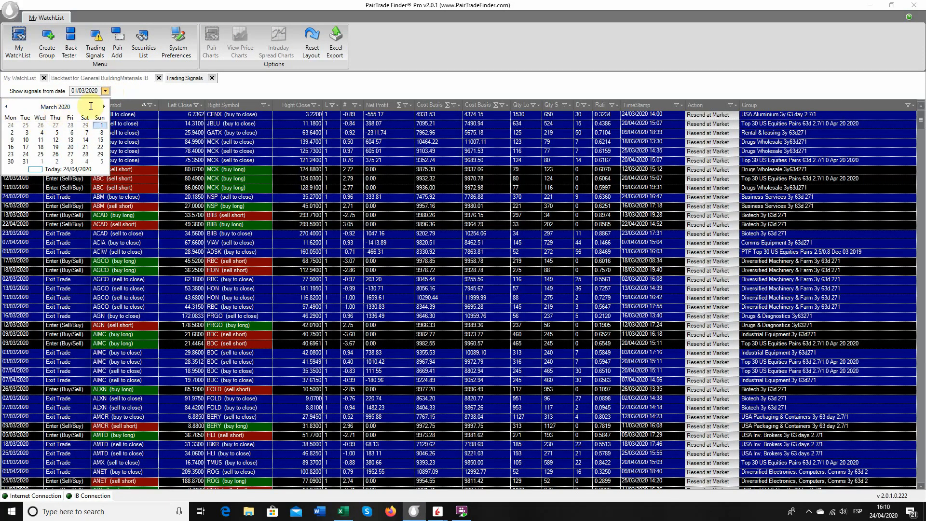
pyautogui.click(132, 94)
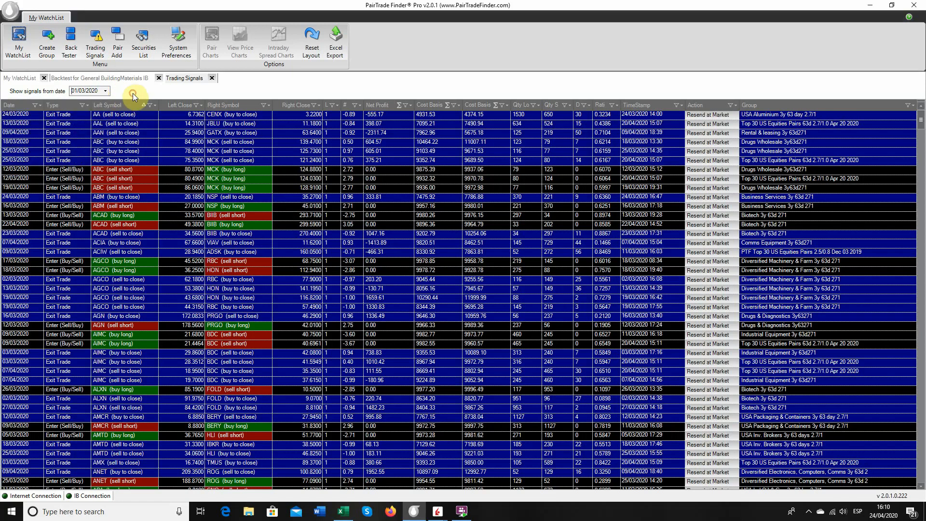
# Find the BLD / MDU entry signal dated 31/03/2020 and preview its Interactive Brokers order at market without sending it.
pyautogui.scroll(-5, 82, 209)
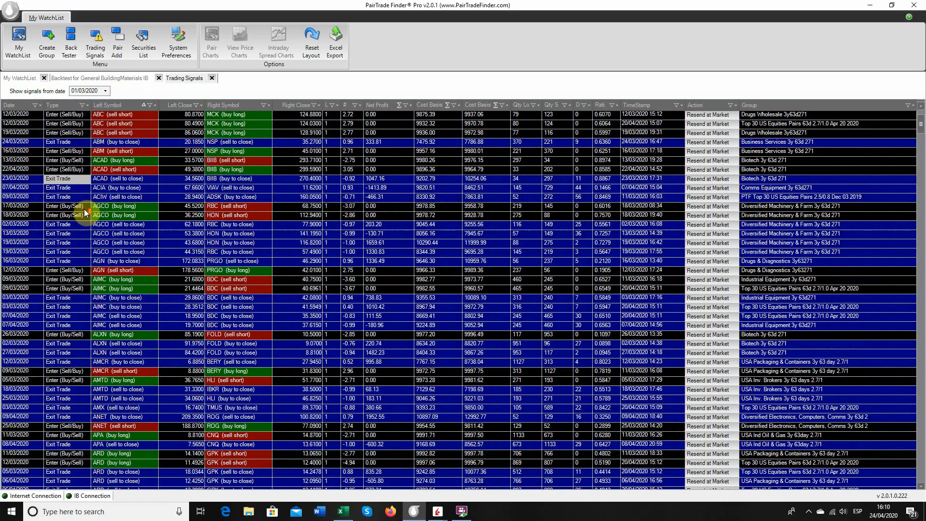
pyautogui.scroll(-14, 84, 212)
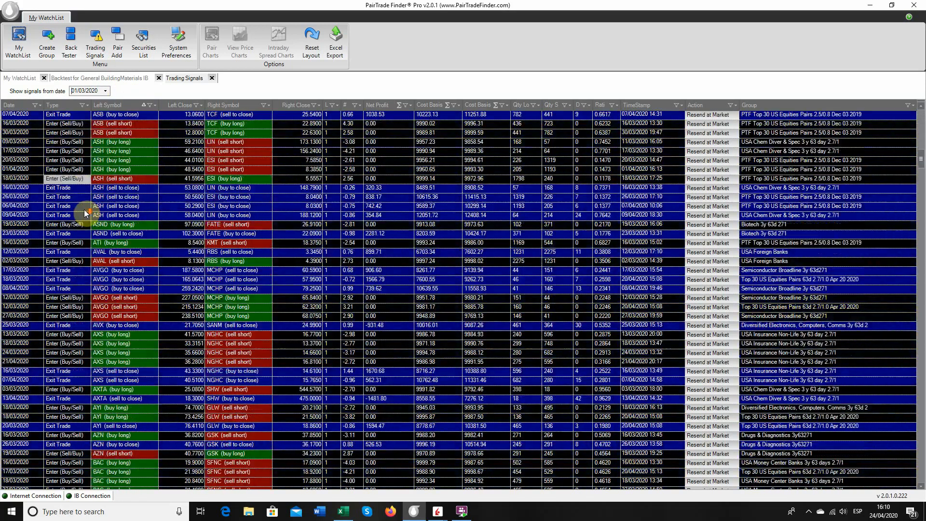
pyautogui.scroll(-3, 84, 209)
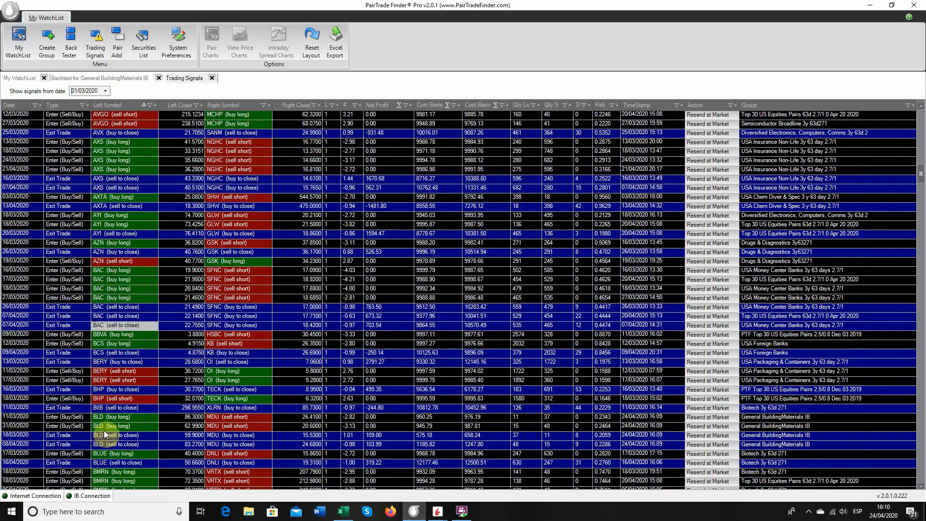
pyautogui.click(21, 427)
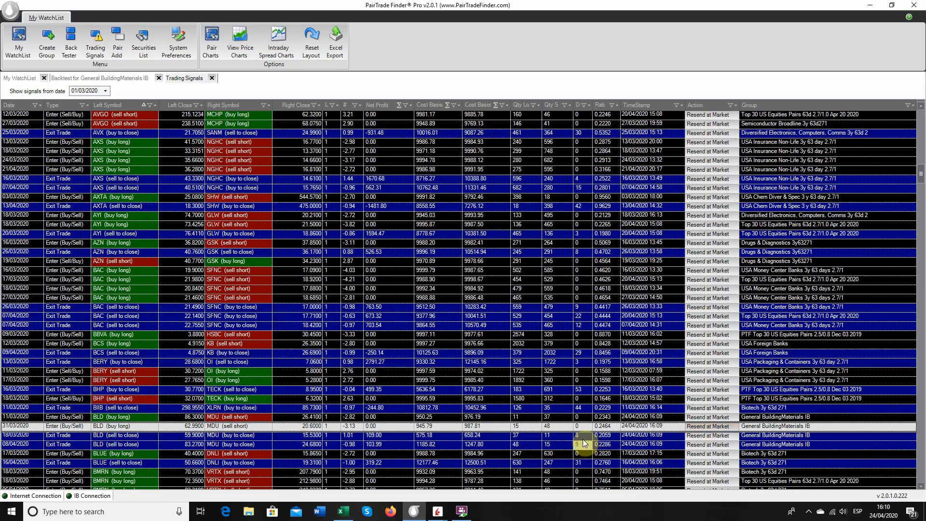
pyautogui.click(713, 427)
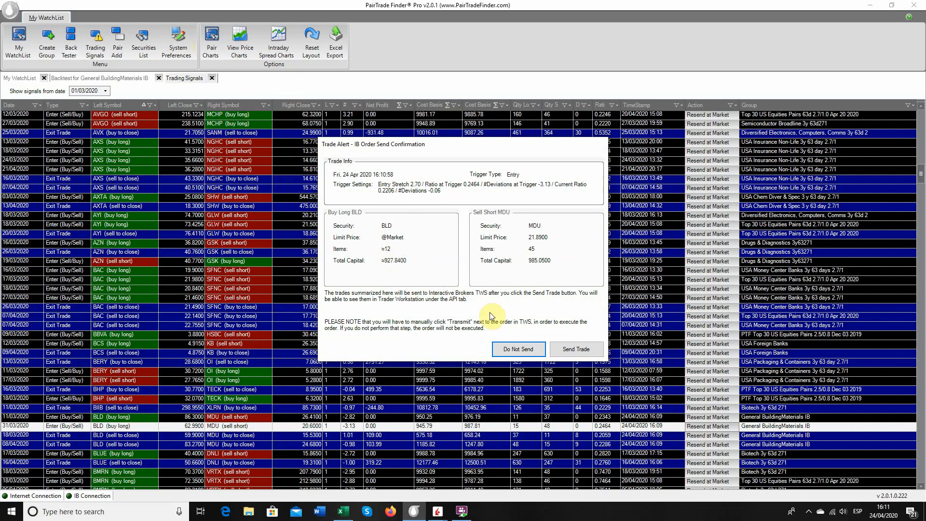
pyautogui.click(533, 350)
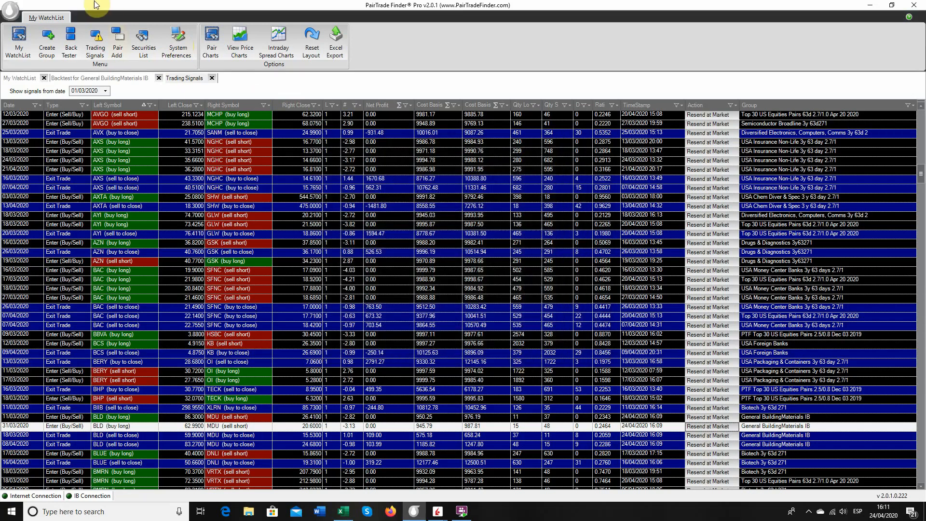
# In the Interactive Brokers API preferences, choose PAIR TRADE ORDER (LIMIT + MARKET) as the entry order type and accept the preferences.
pyautogui.click(170, 44)
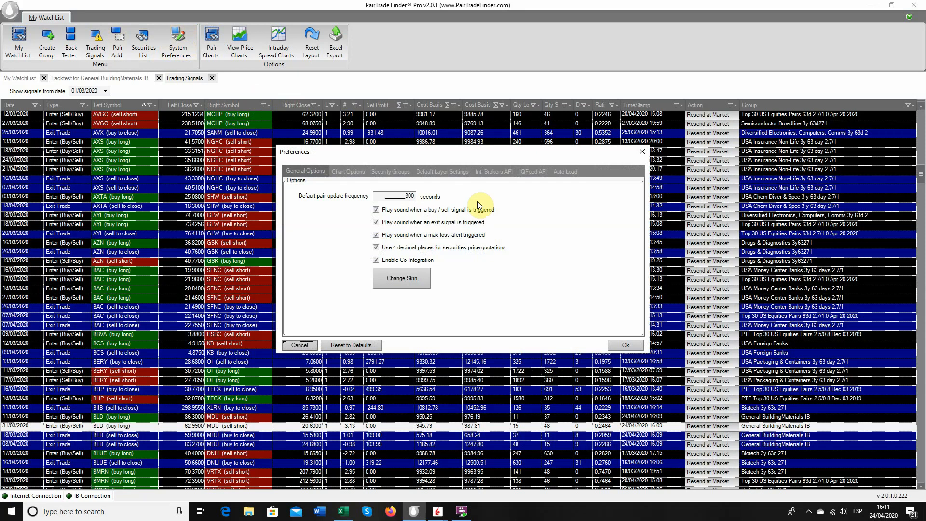
pyautogui.click(490, 171)
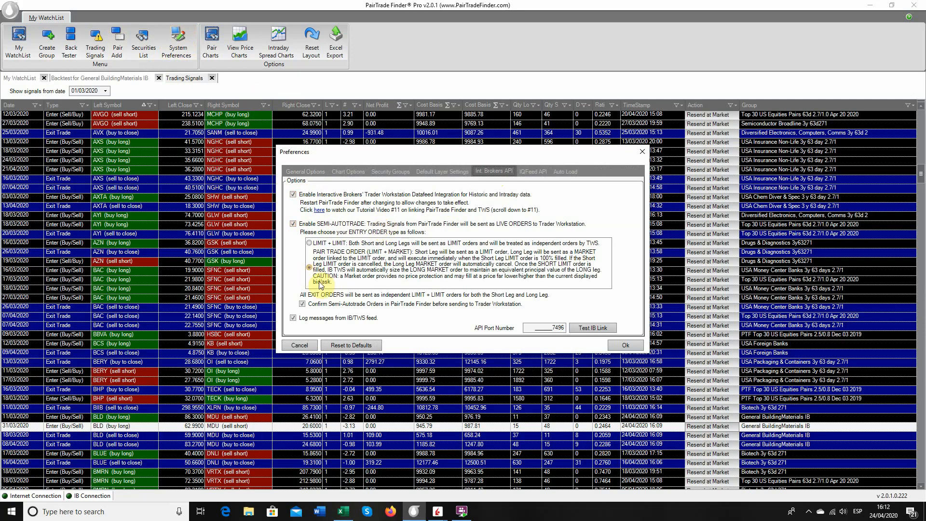
pyautogui.click(333, 267)
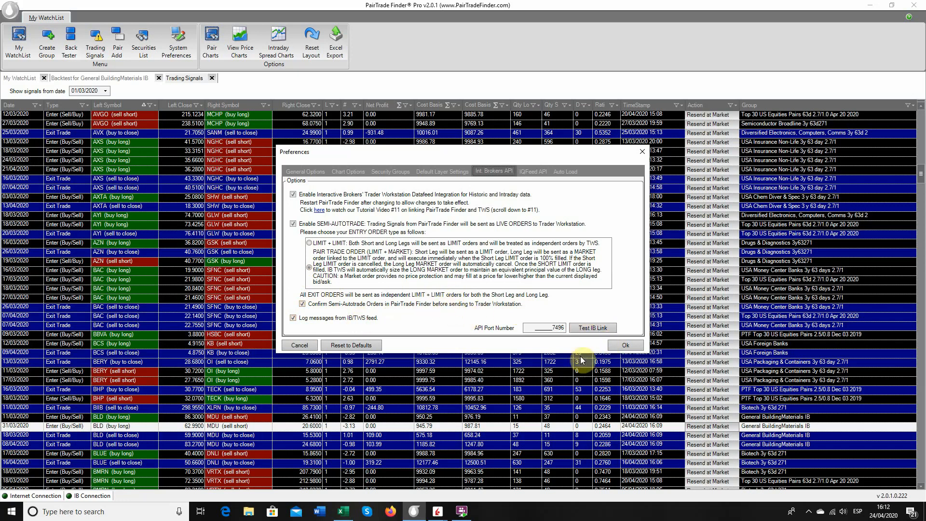
pyautogui.click(625, 345)
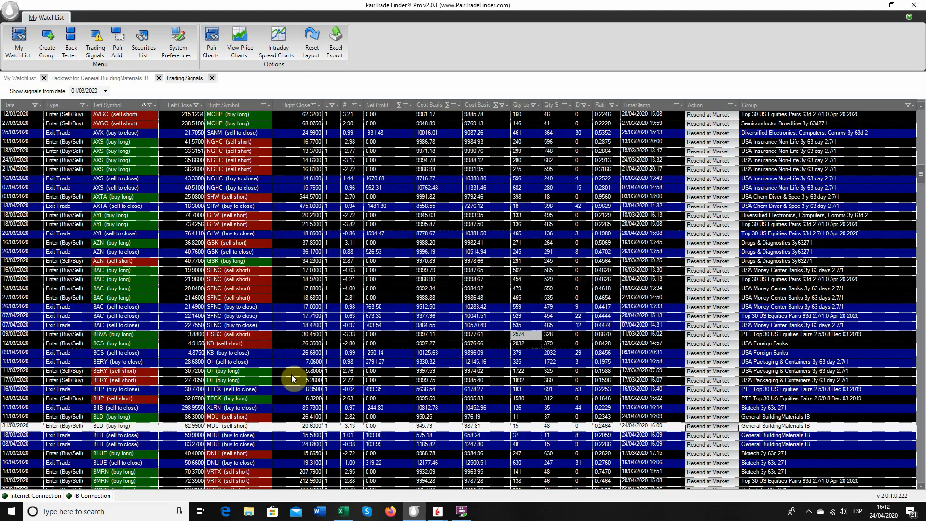
# Resend the 31/03/2020 BLD / MDU entry signal, send the trade, and switch to Trader Workstation.
pyautogui.click(718, 427)
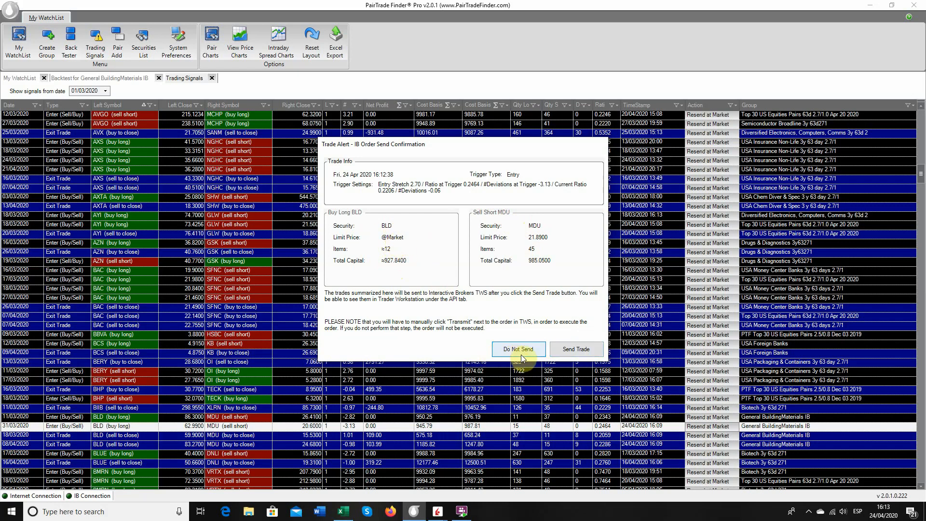
pyautogui.click(577, 352)
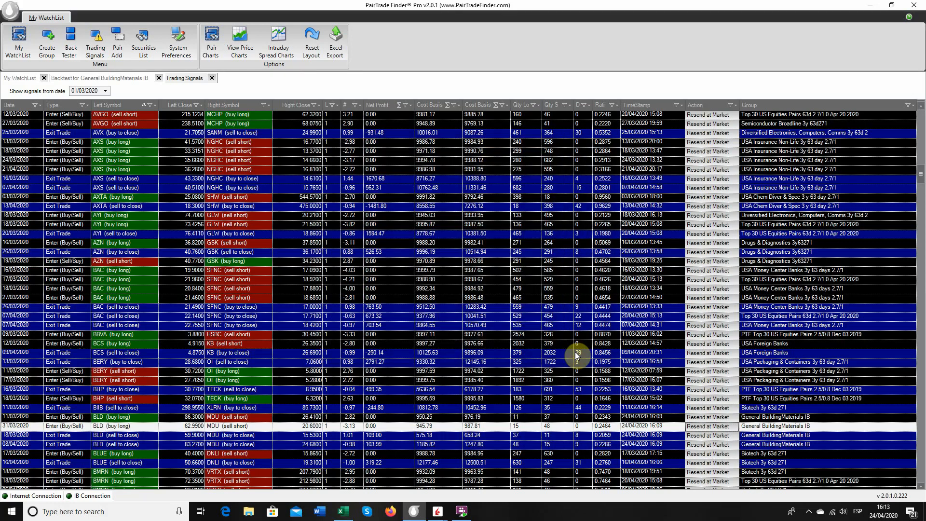
pyautogui.click(437, 511)
pyautogui.click(415, 224)
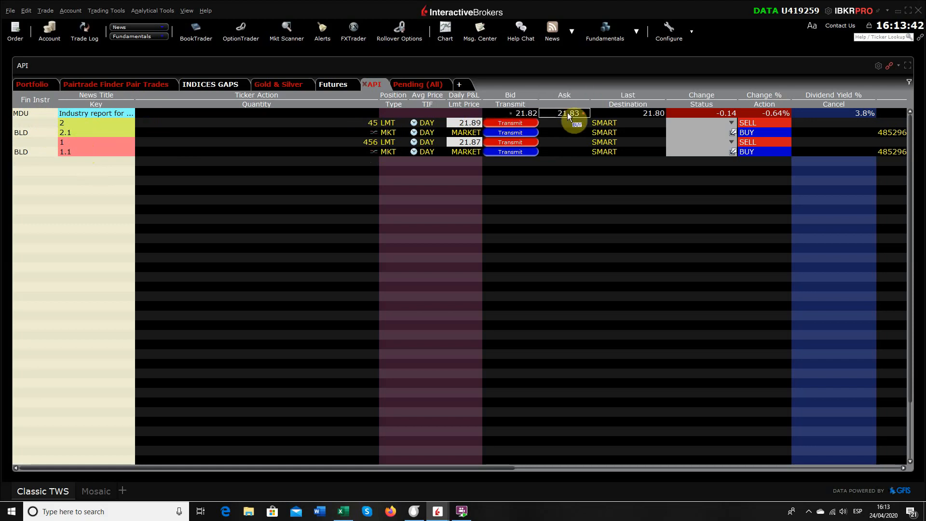
# Transmit the 45-share MDU sell order with a limit price of 21.82 and check the trade log for executions.
pyautogui.moveTo(666, 95); pyautogui.dragTo(648, 94)
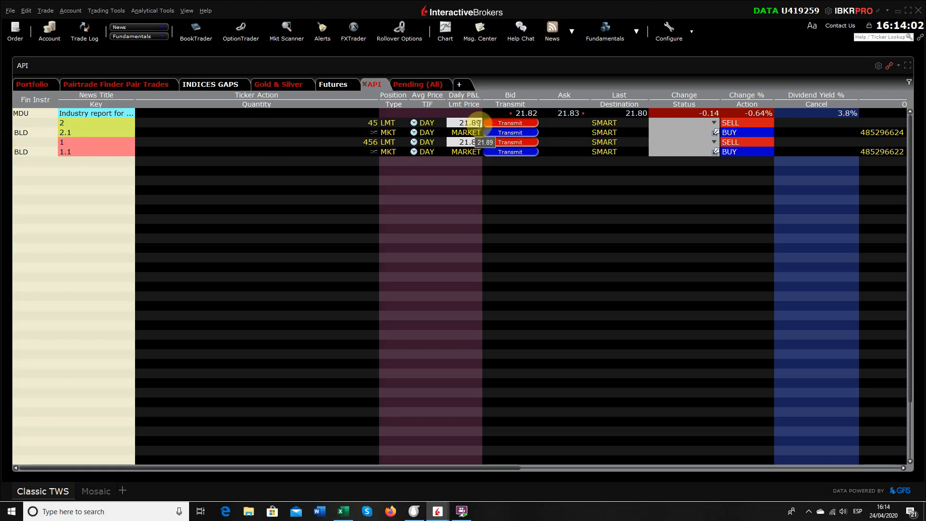
pyautogui.click(481, 123)
pyautogui.press('BackSpace')
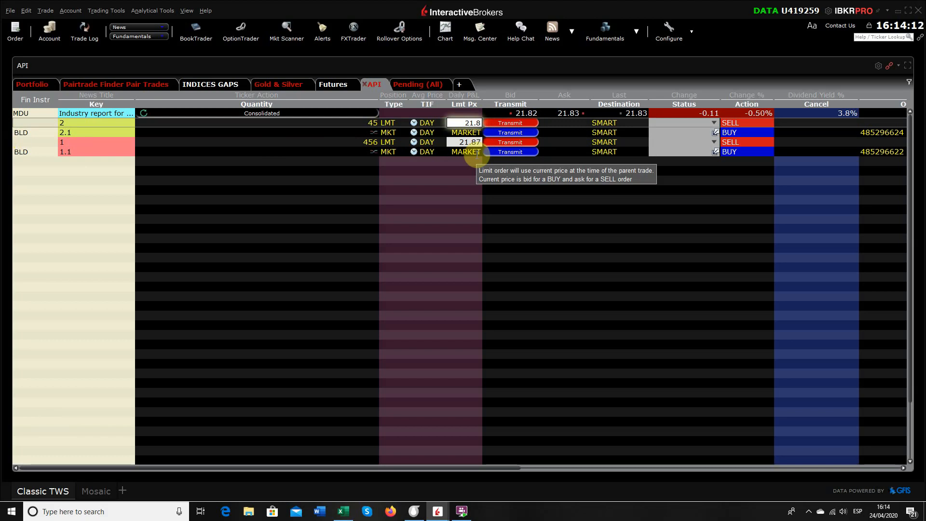
pyautogui.write('2')
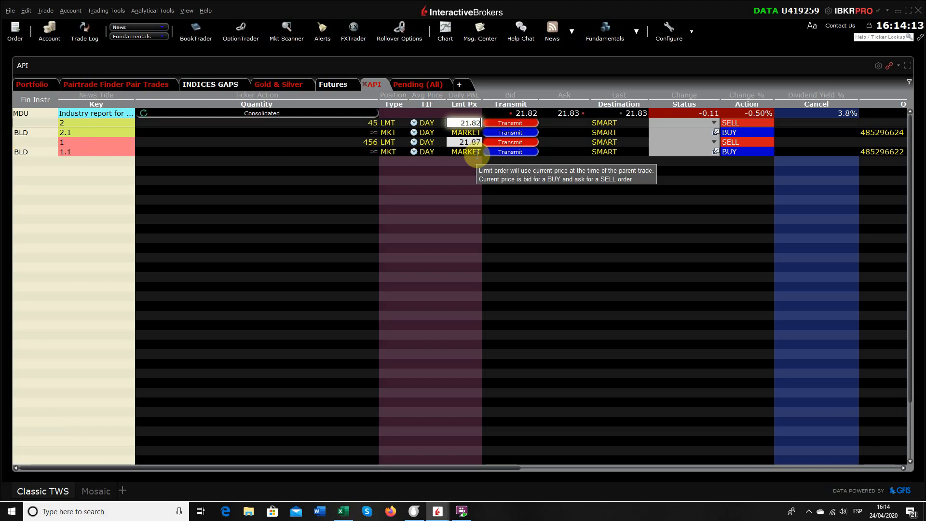
pyautogui.click(514, 123)
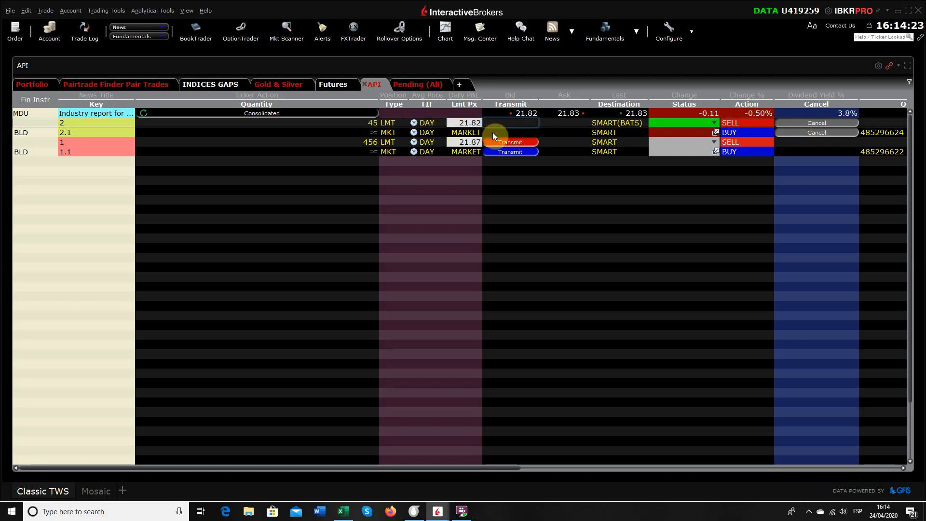
pyautogui.click(83, 40)
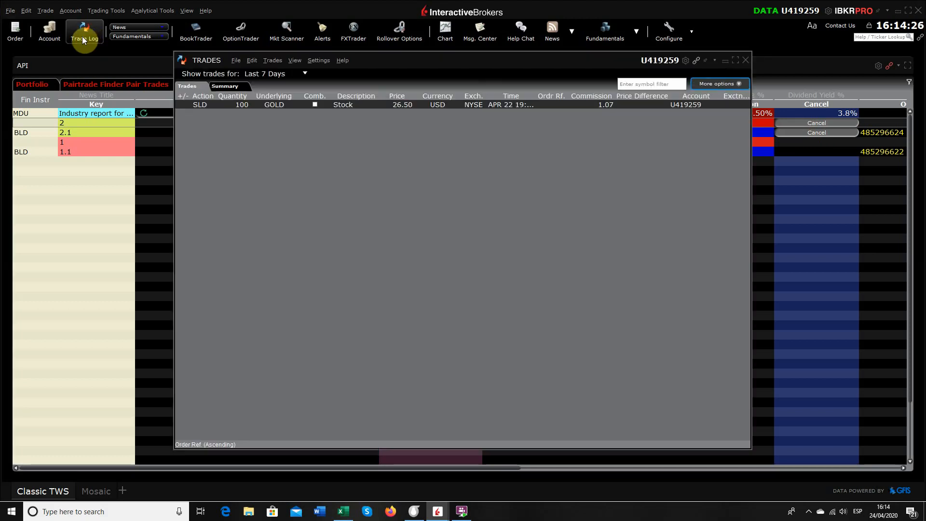
pyautogui.click(745, 61)
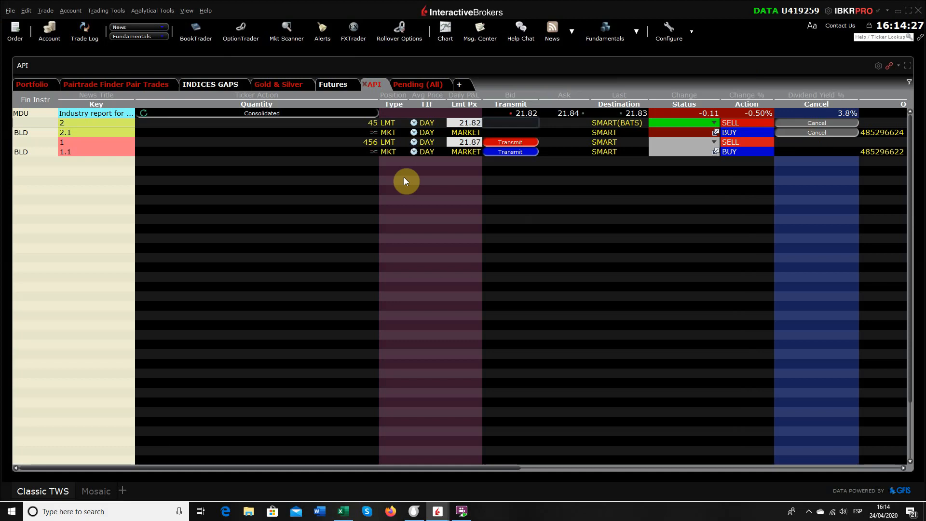
# Lower the limit price of the transmitted 45-share MDU sell order to 21.81 and submit the update.
pyautogui.click(481, 122)
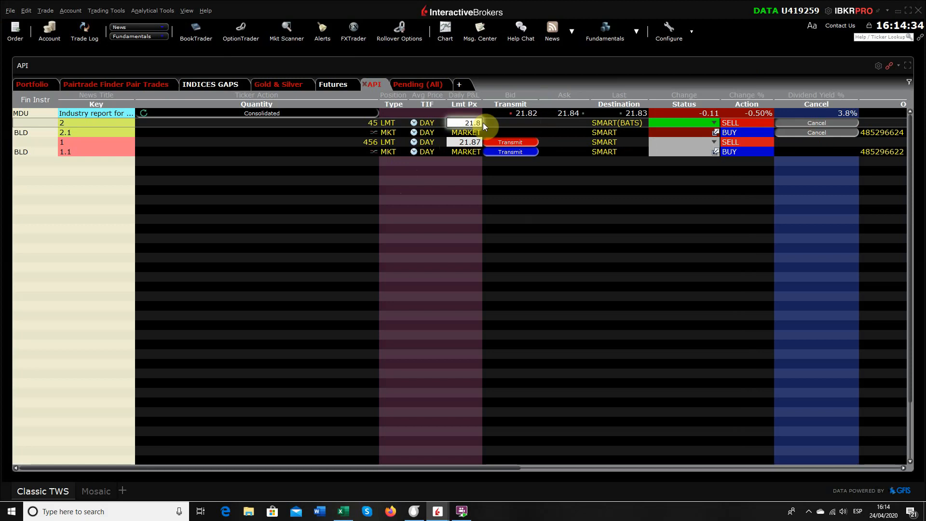
pyautogui.write('1')
pyautogui.press('Return')
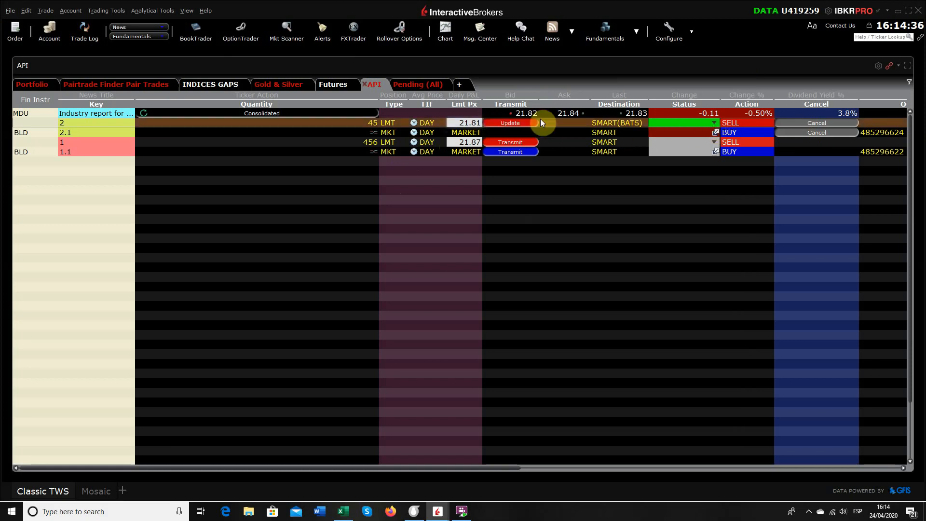
pyautogui.click(525, 124)
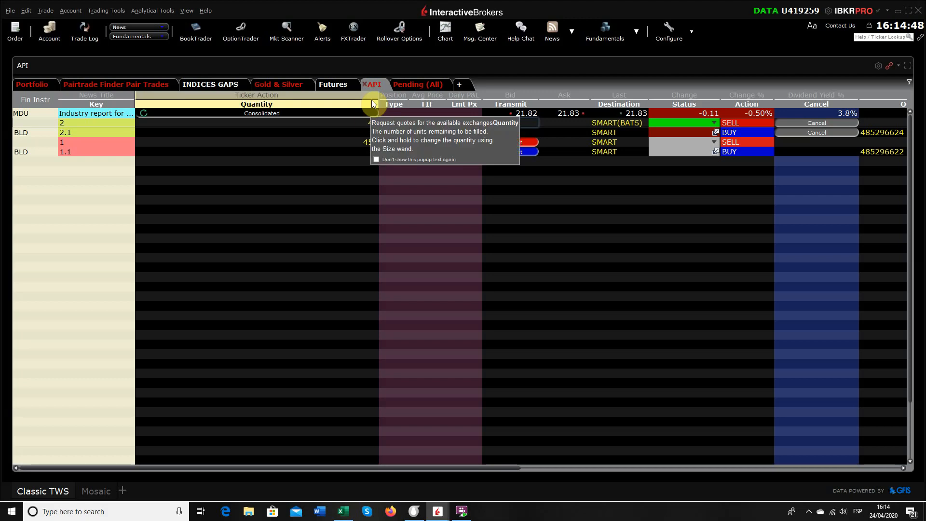
# Narrow the Quantity column of the order table and open the 45-share MDU order's limit price for editing.
pyautogui.moveTo(380, 100); pyautogui.dragTo(199, 100)
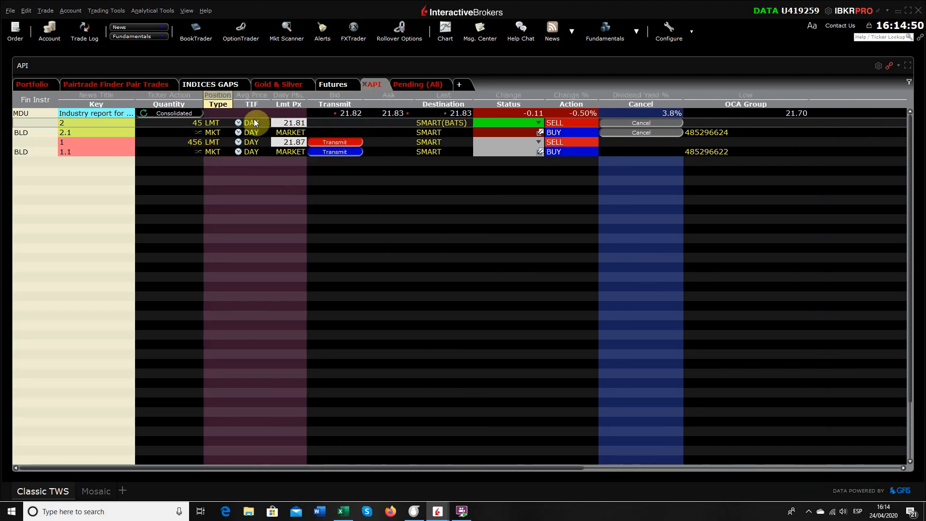
pyautogui.click(302, 123)
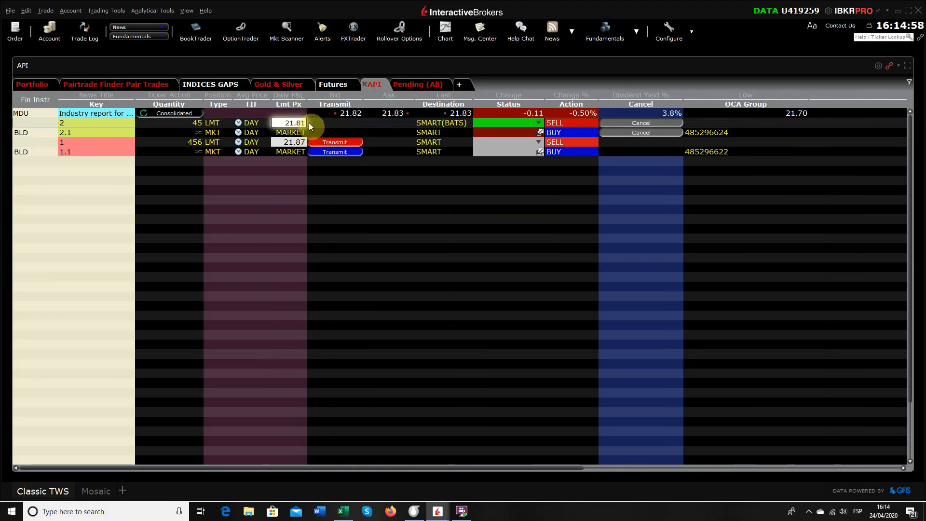
pyautogui.click(370, 126)
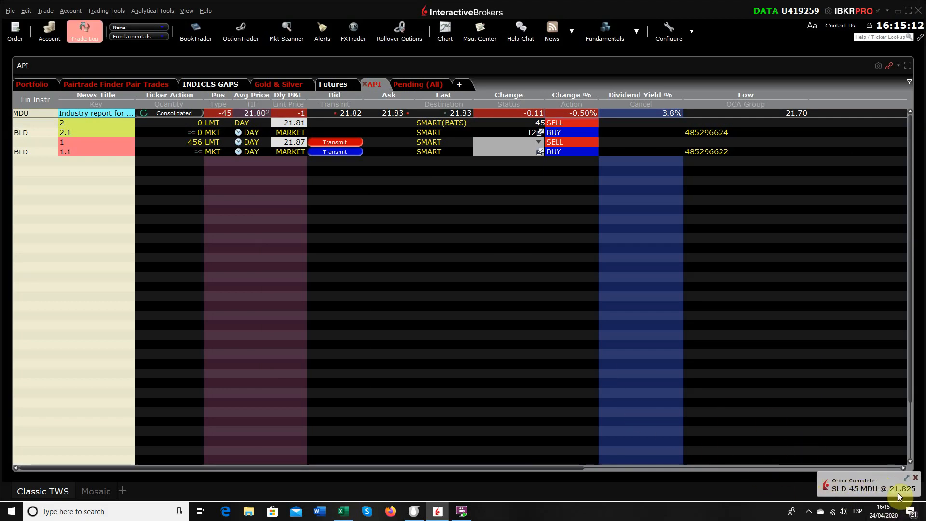
# Review the MDU and BLD executions in the trade log for the last 7 days, and close the log.
pyautogui.click(91, 35)
pyautogui.click(460, 293)
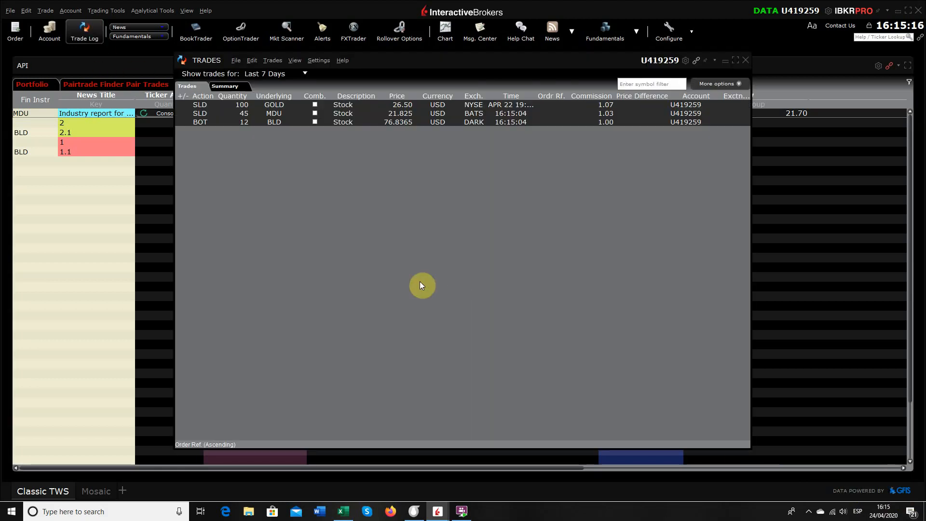
pyautogui.click(80, 31)
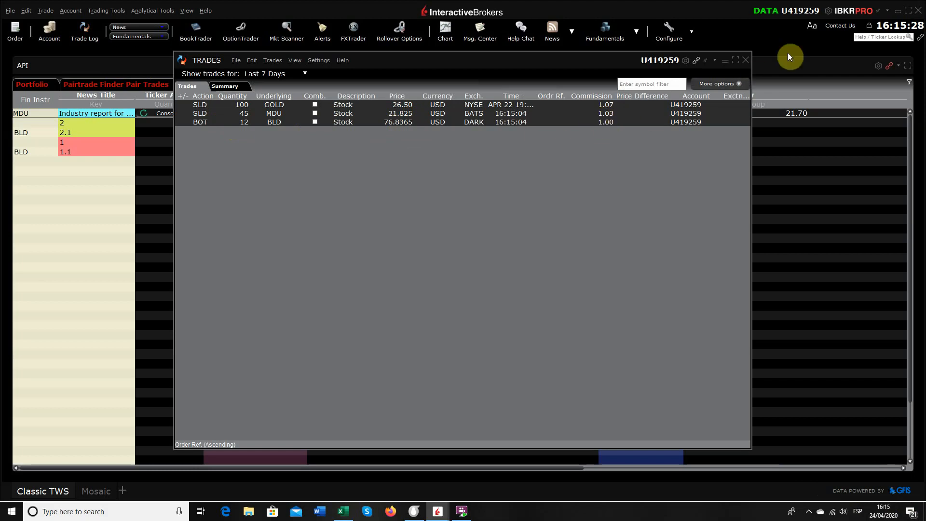
pyautogui.click(746, 61)
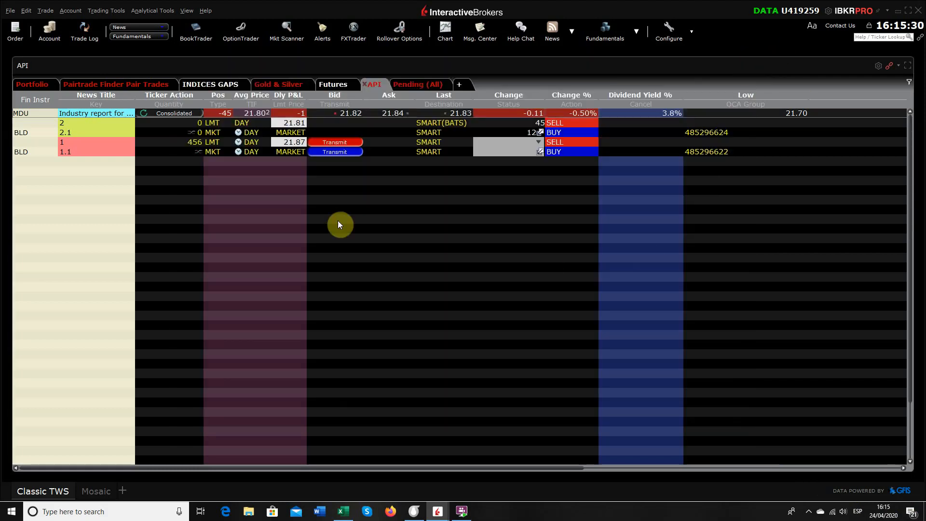